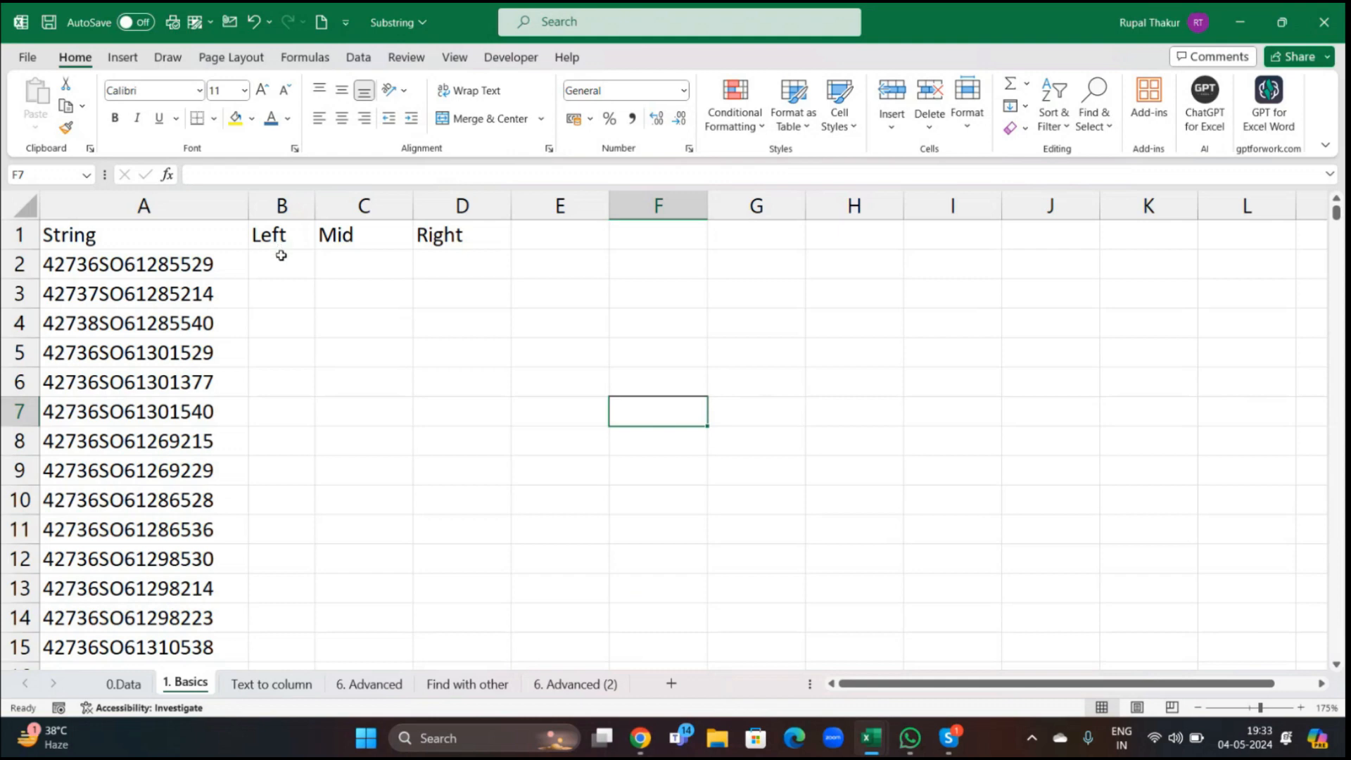
# - Enter =LEFT(A2,5) in B2 and fill the formula down the whole Left column
pyautogui.click(279, 266)
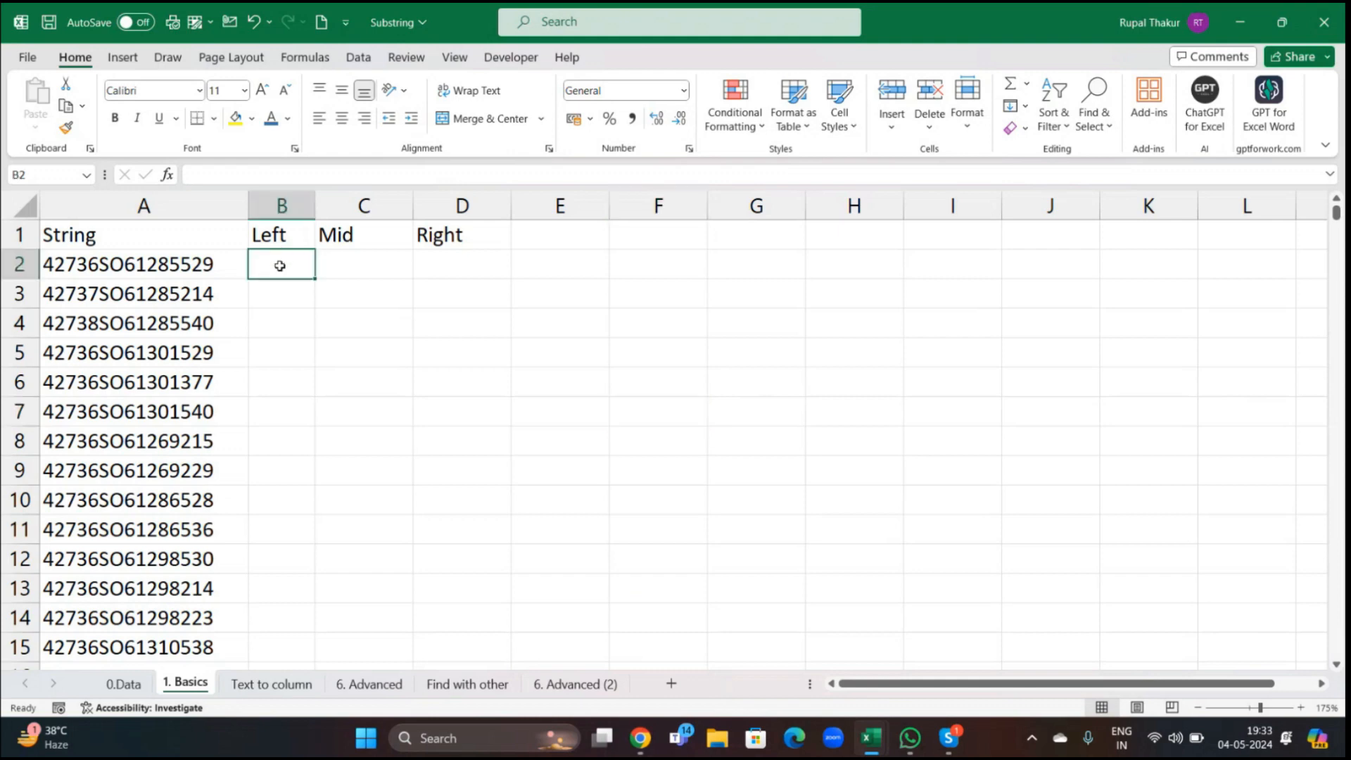
pyautogui.write('=')
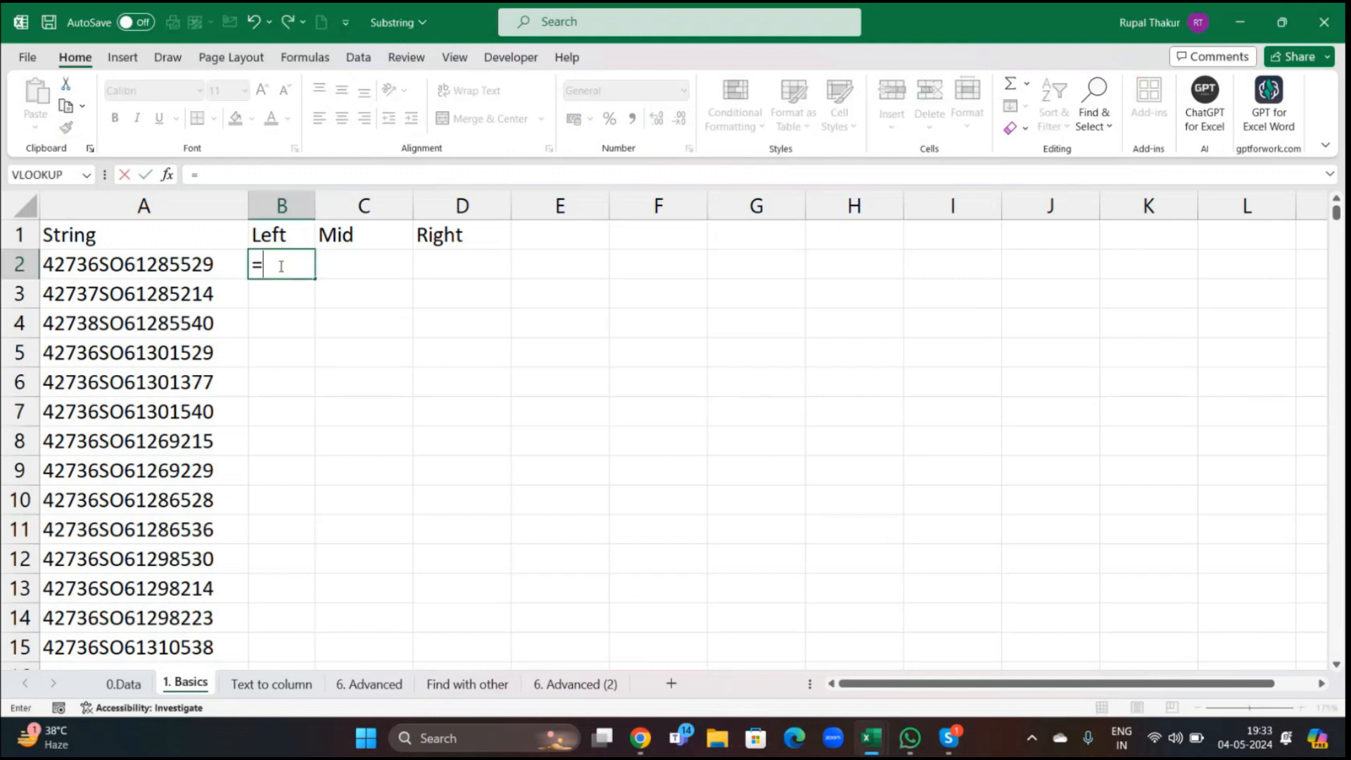
pyautogui.write('left')
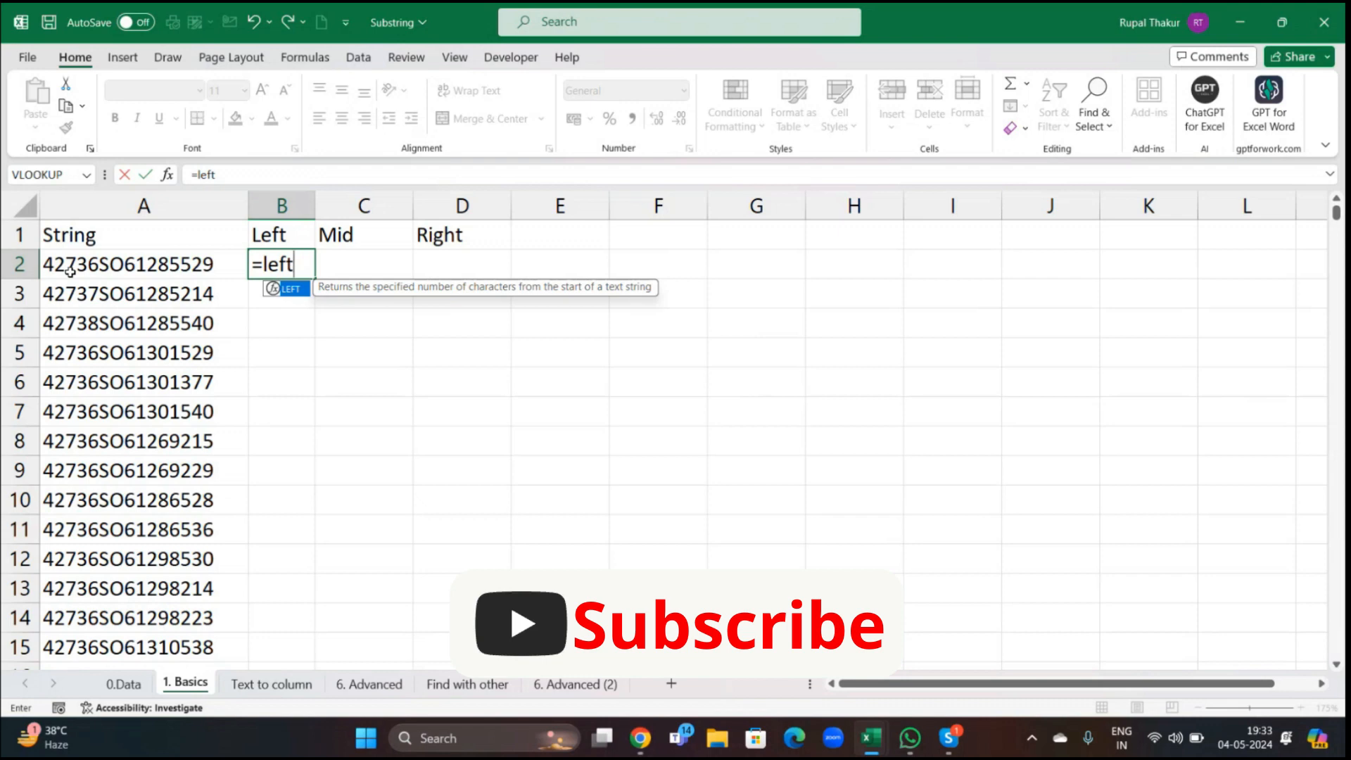
pyautogui.press('Tab')
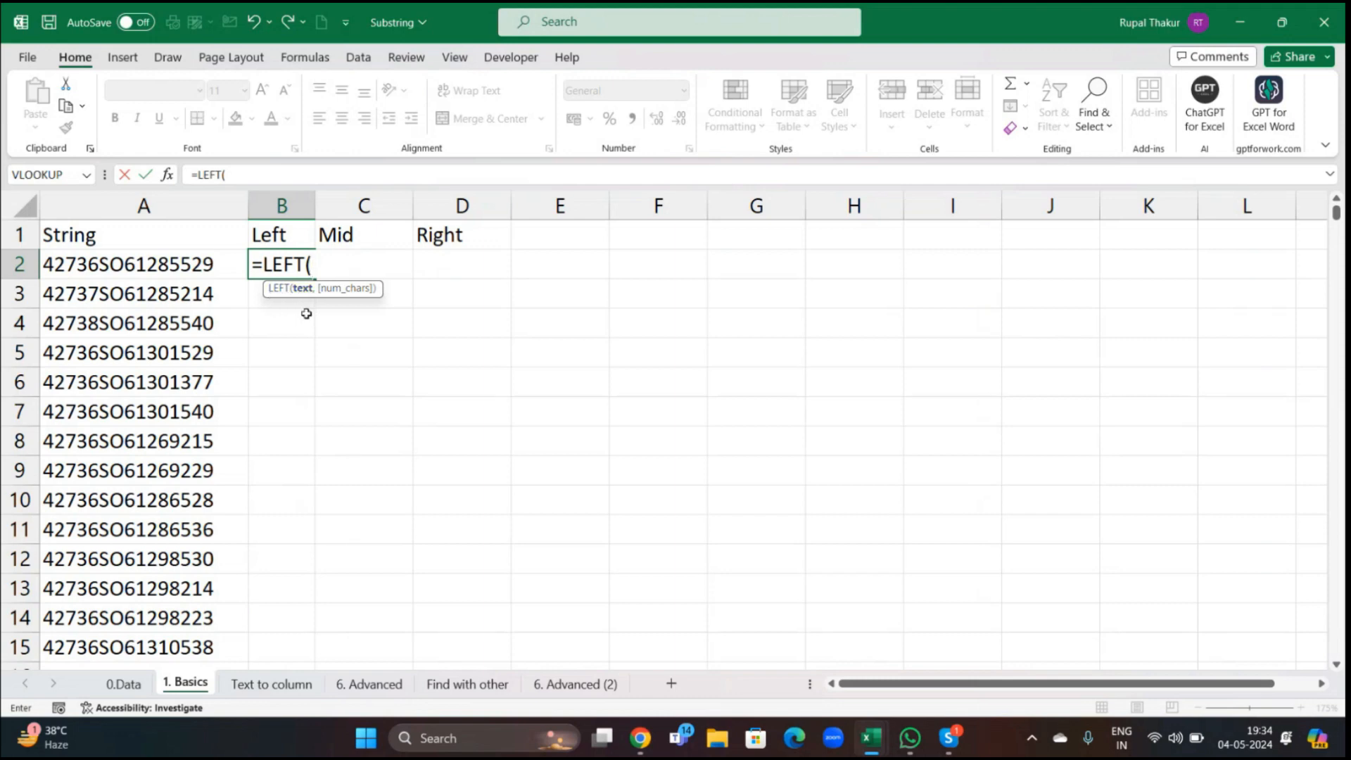
pyautogui.click(125, 266)
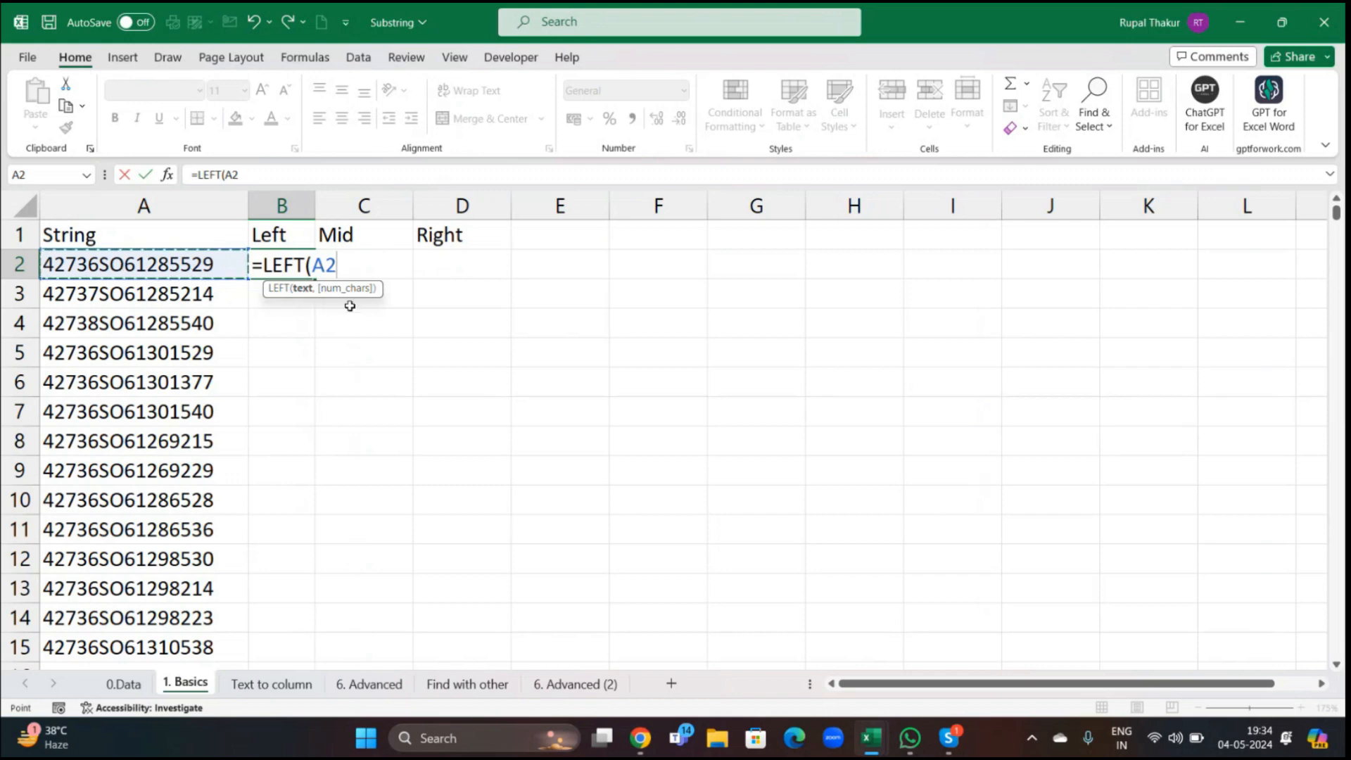
pyautogui.write(',')
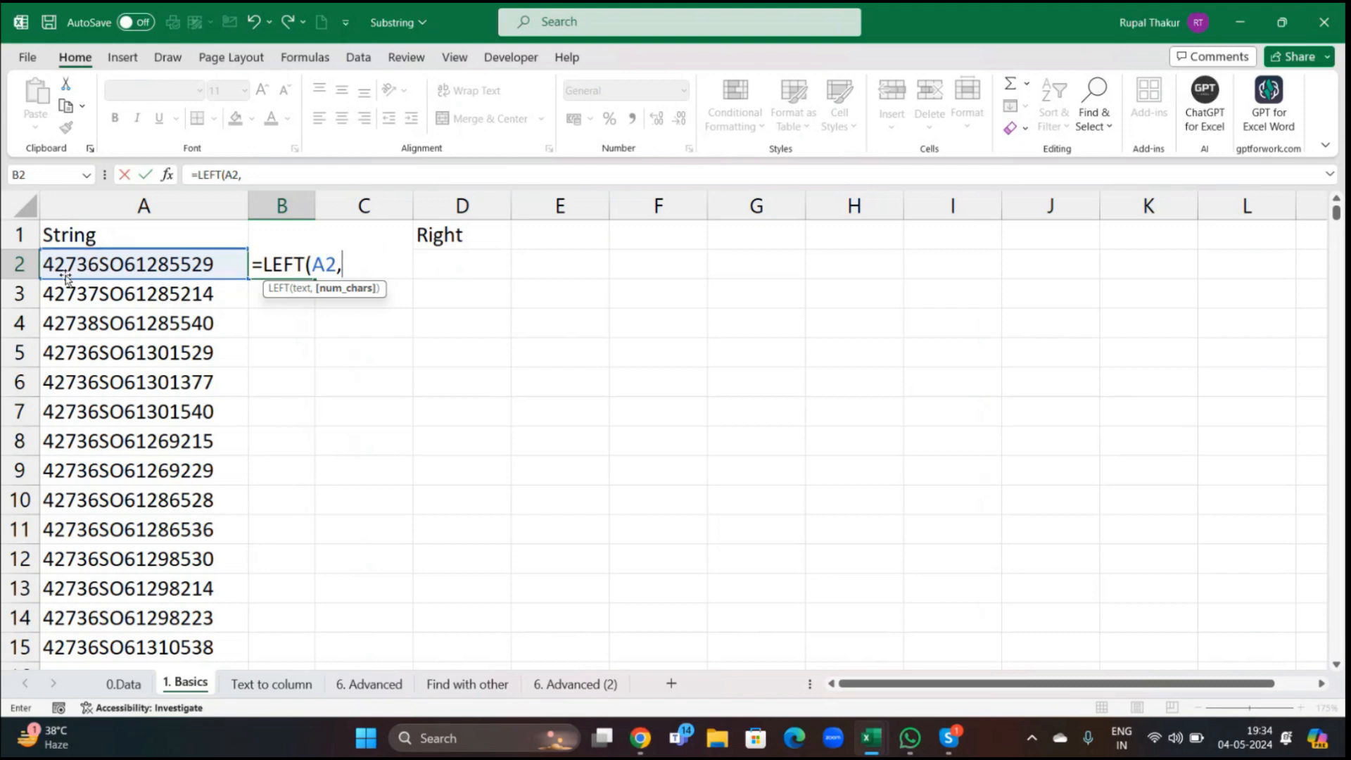
pyautogui.write('5)')
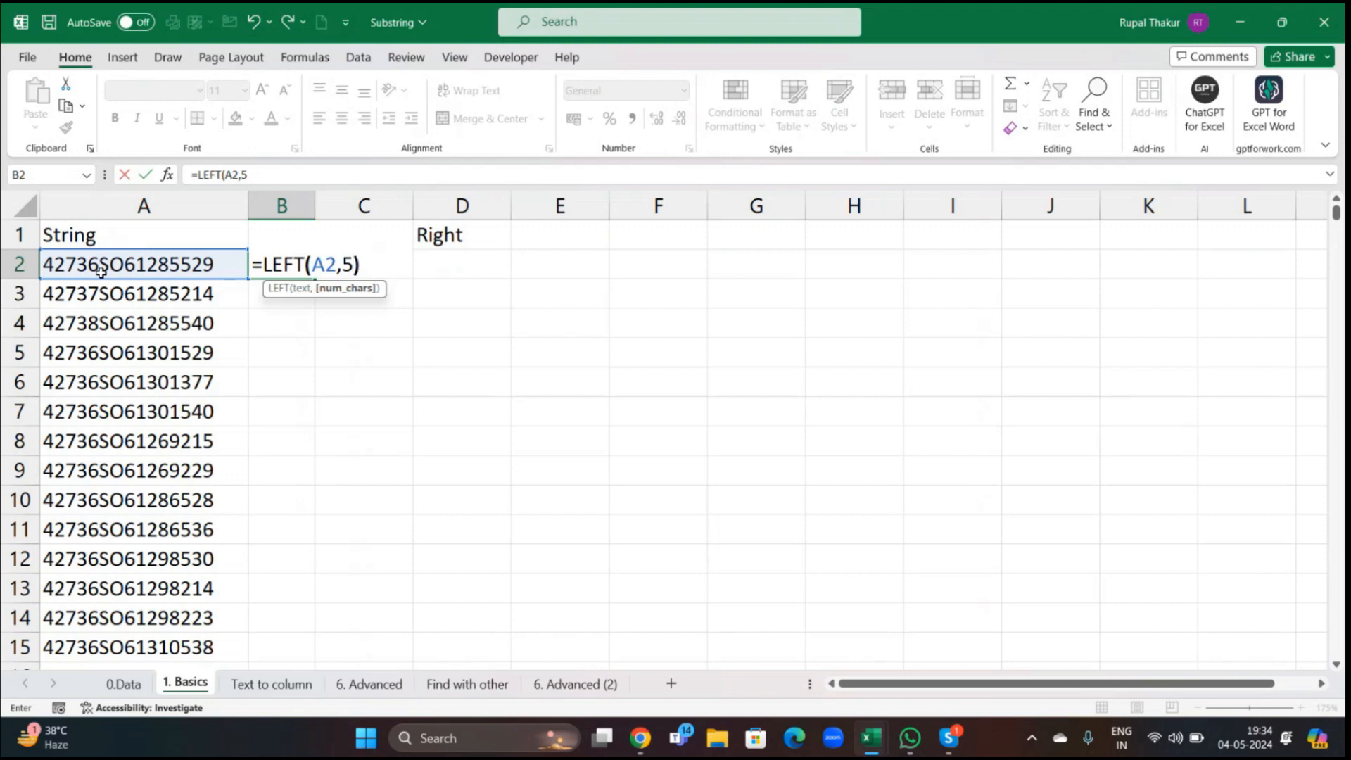
pyautogui.press('Return')
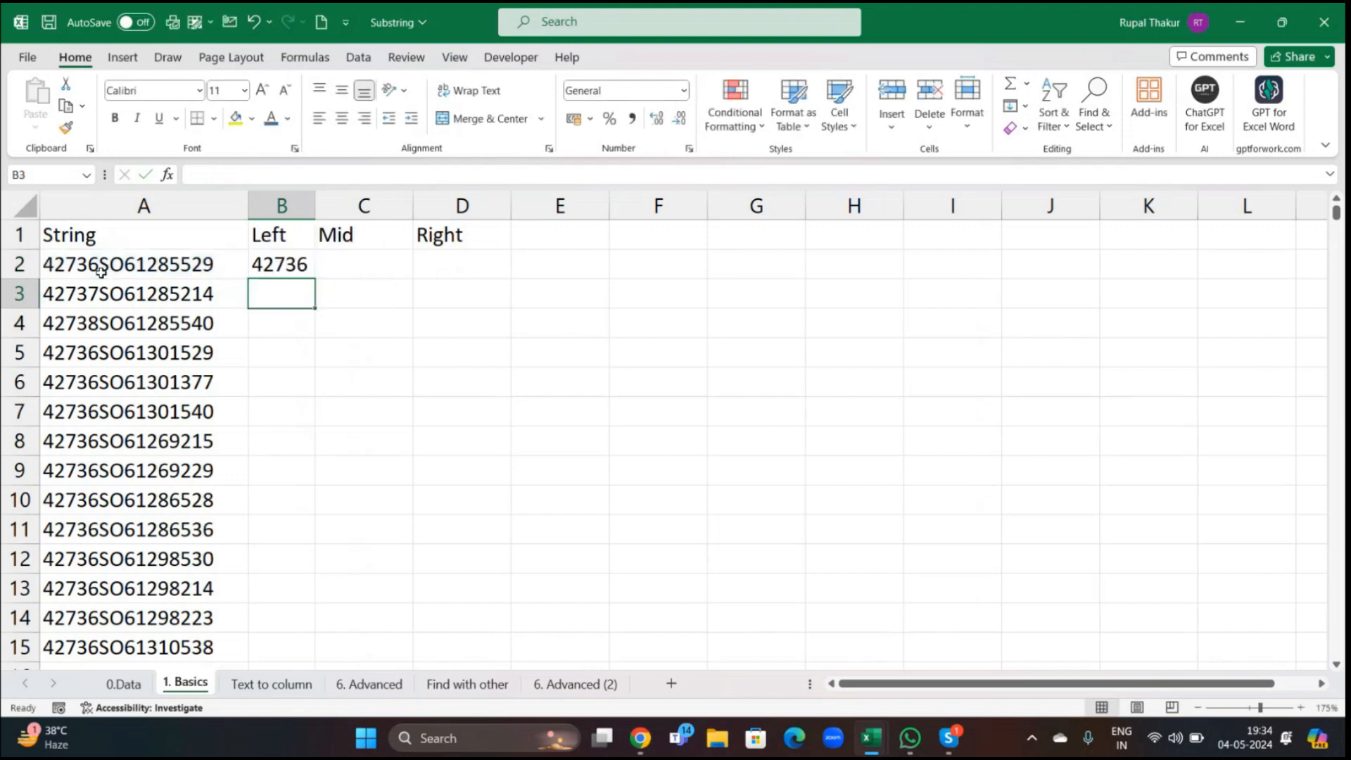
pyautogui.click(290, 268)
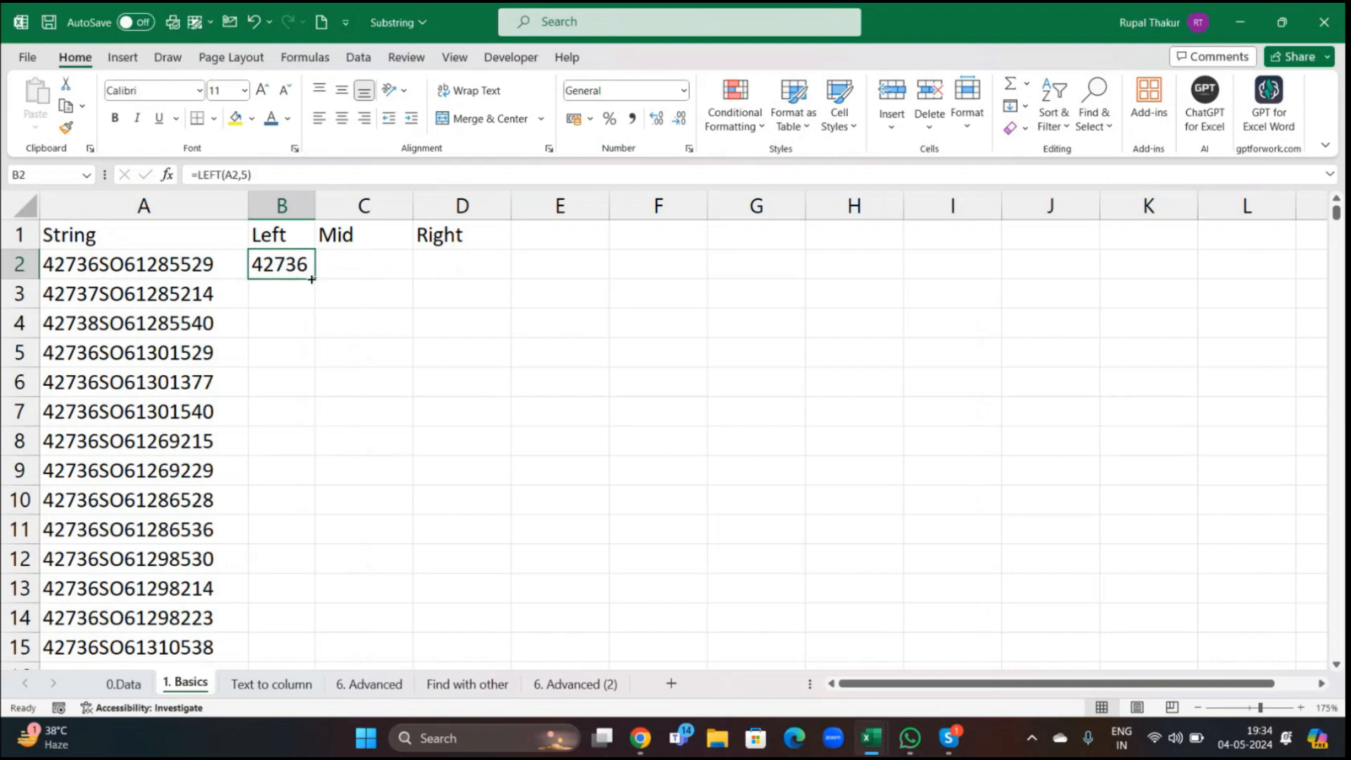
pyautogui.doubleClick(313, 279)
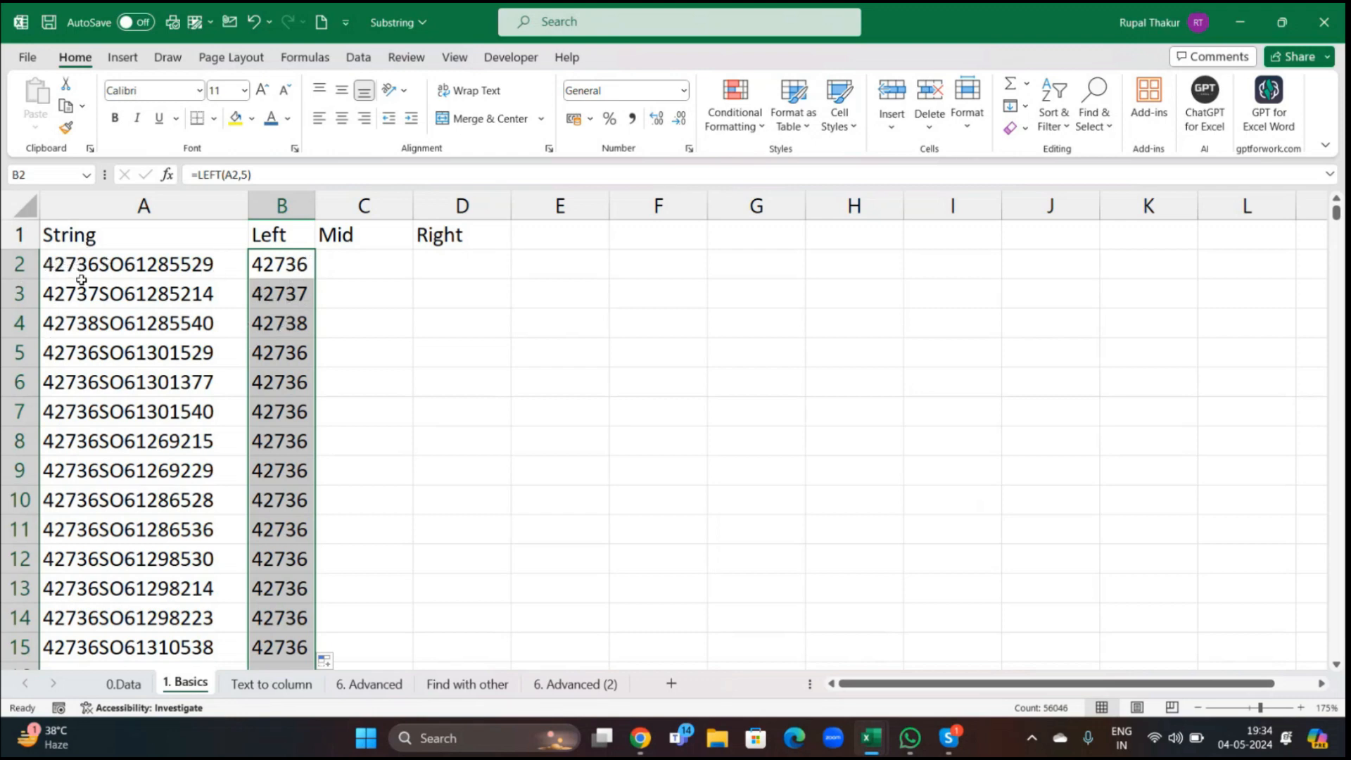
# - Examine the copied LEFT formulas in several rows of column B to check which string cell each one references
pyautogui.scroll(-7, 266, 316)
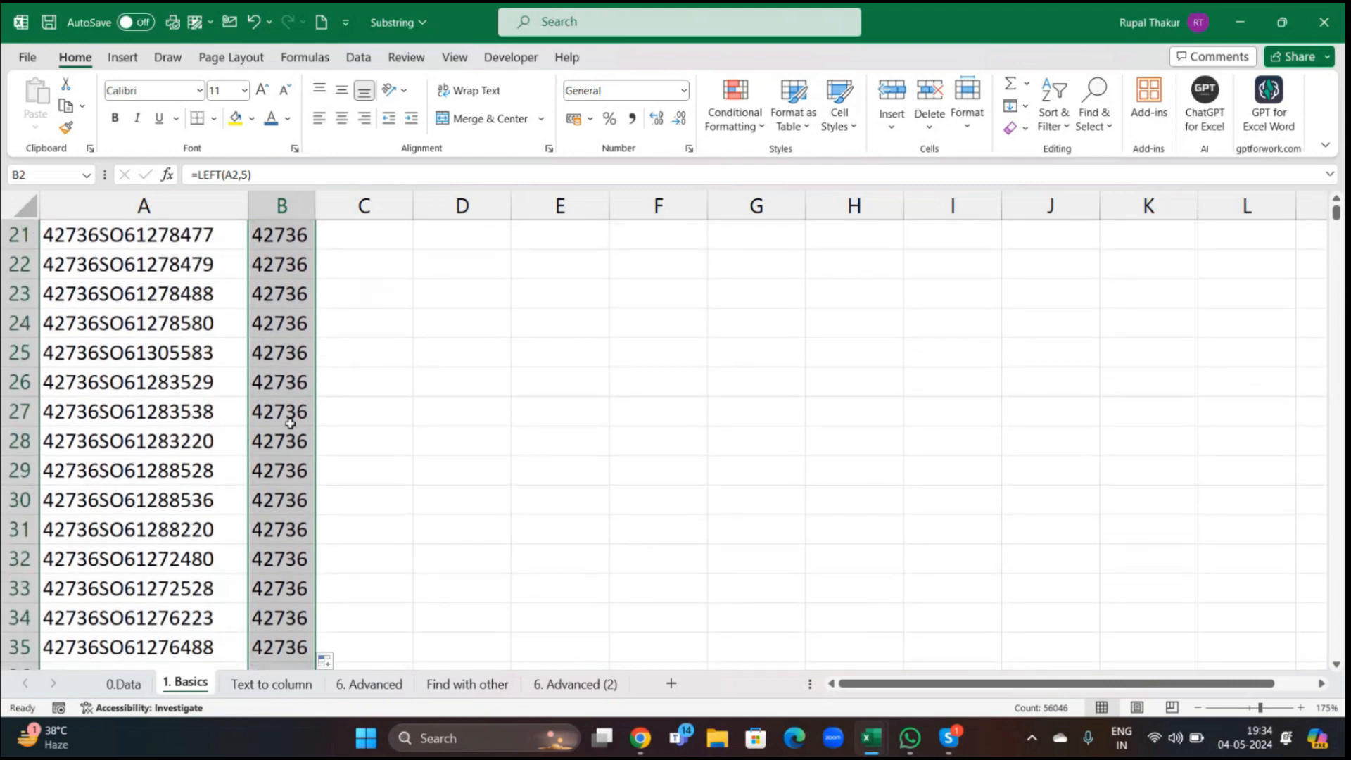
pyautogui.click(365, 392)
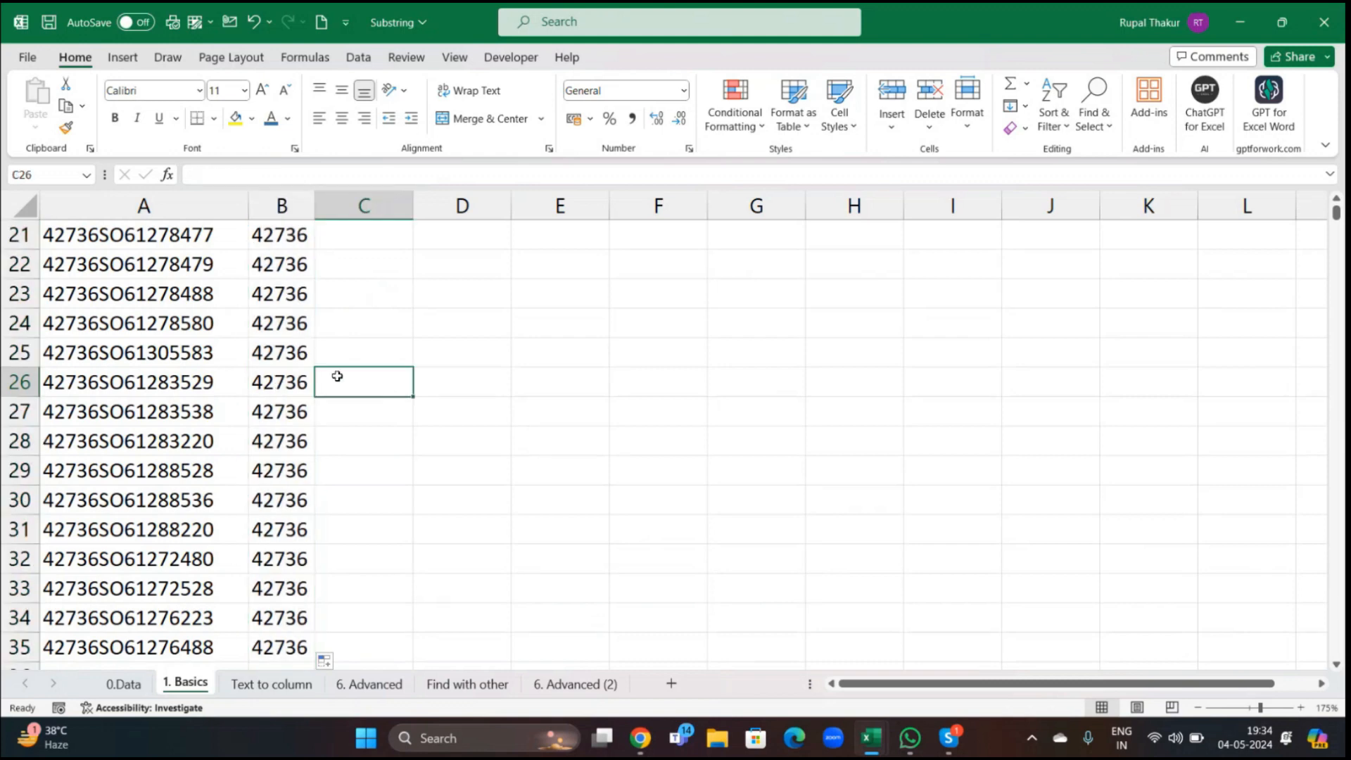
pyautogui.click(291, 359)
pyautogui.click(368, 362)
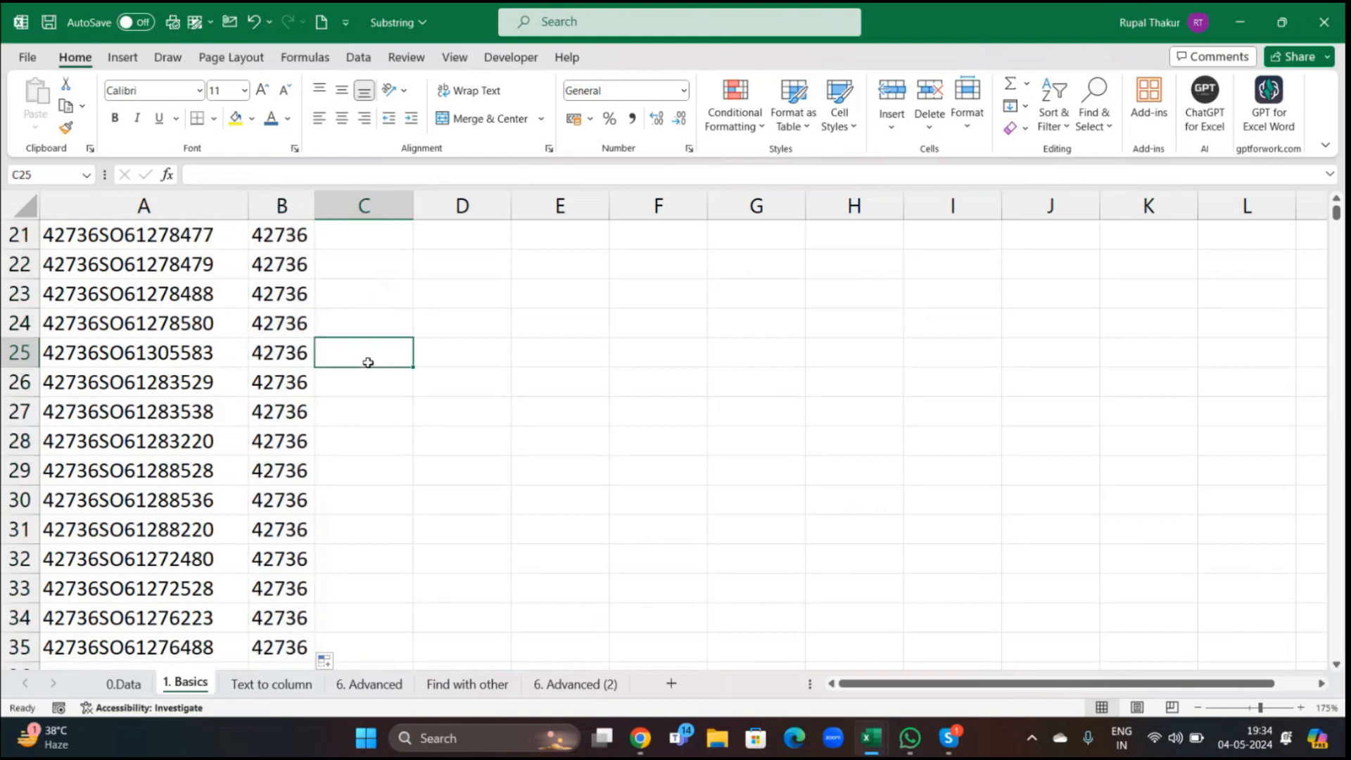
pyautogui.click(287, 354)
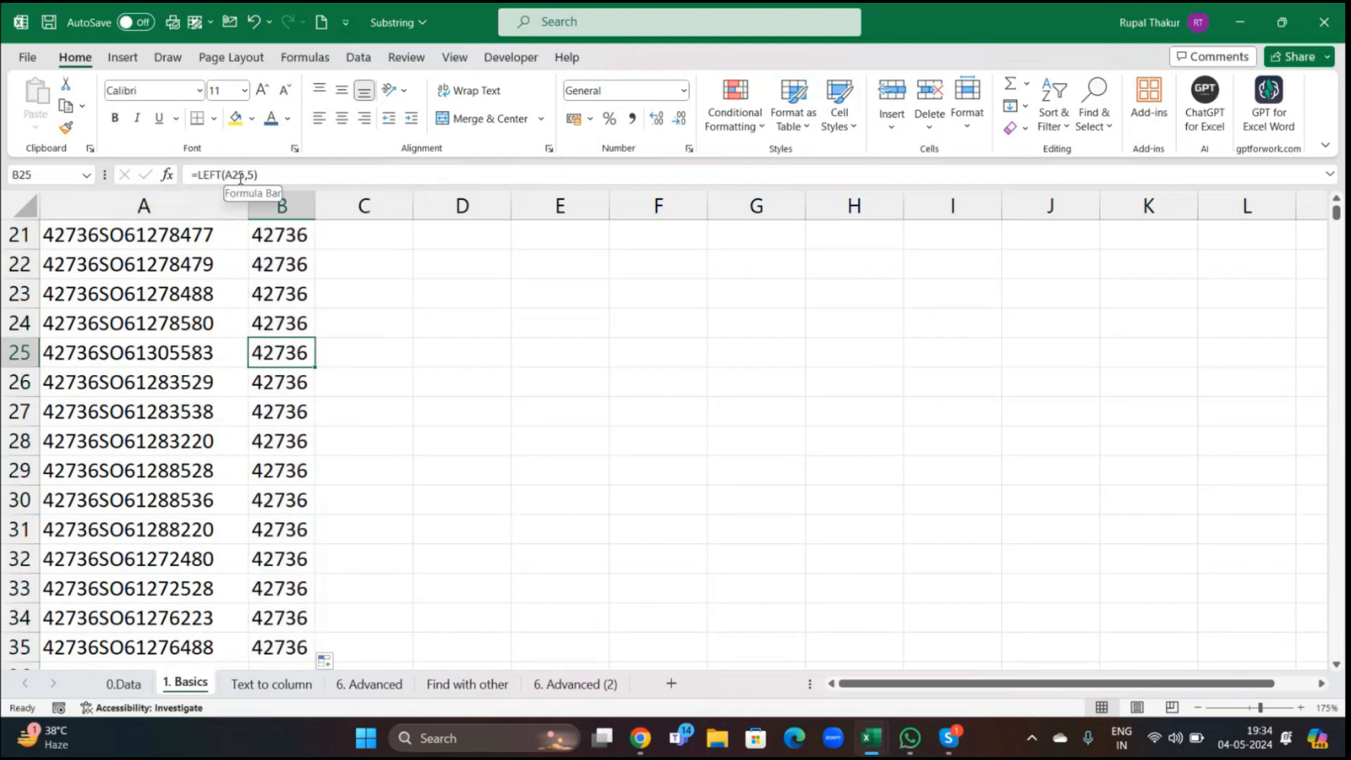
pyautogui.scroll(7, 271, 317)
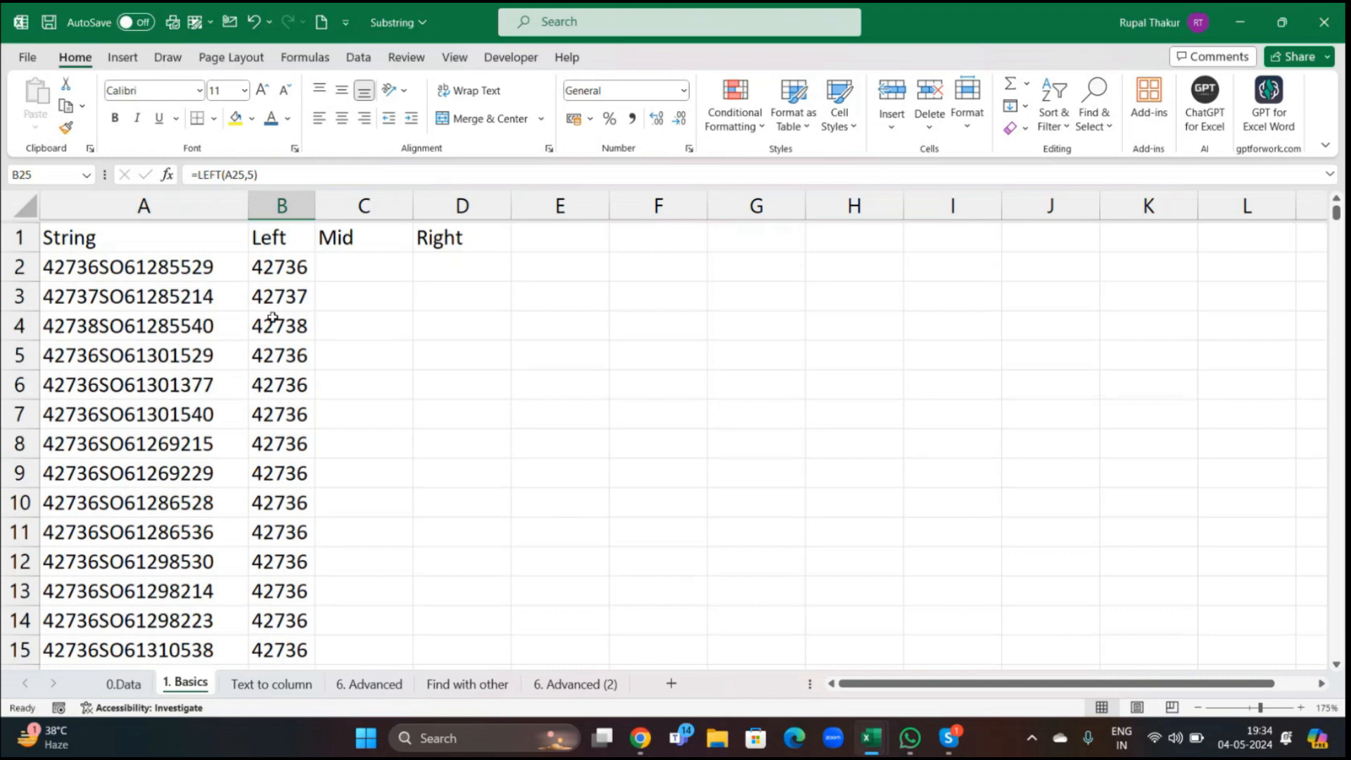
pyautogui.click(282, 264)
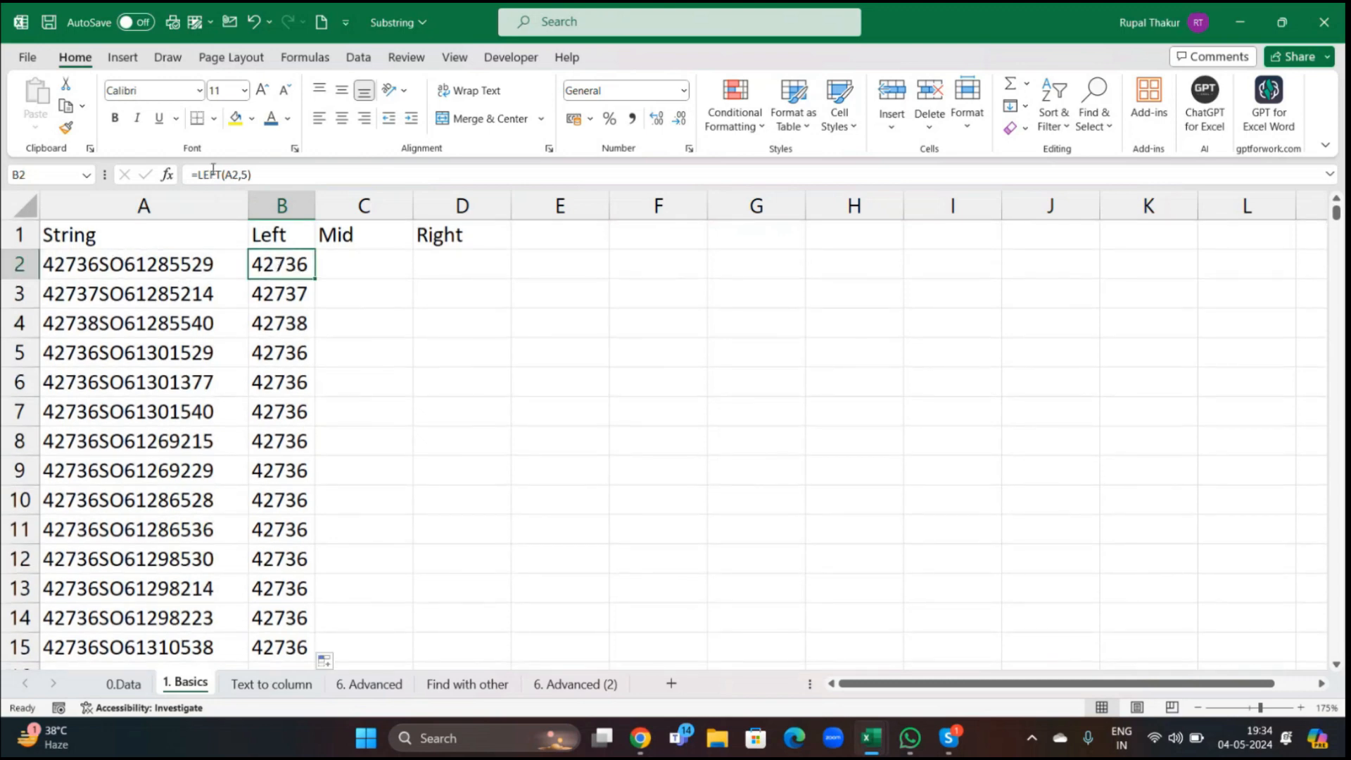
pyautogui.doubleClick(295, 264)
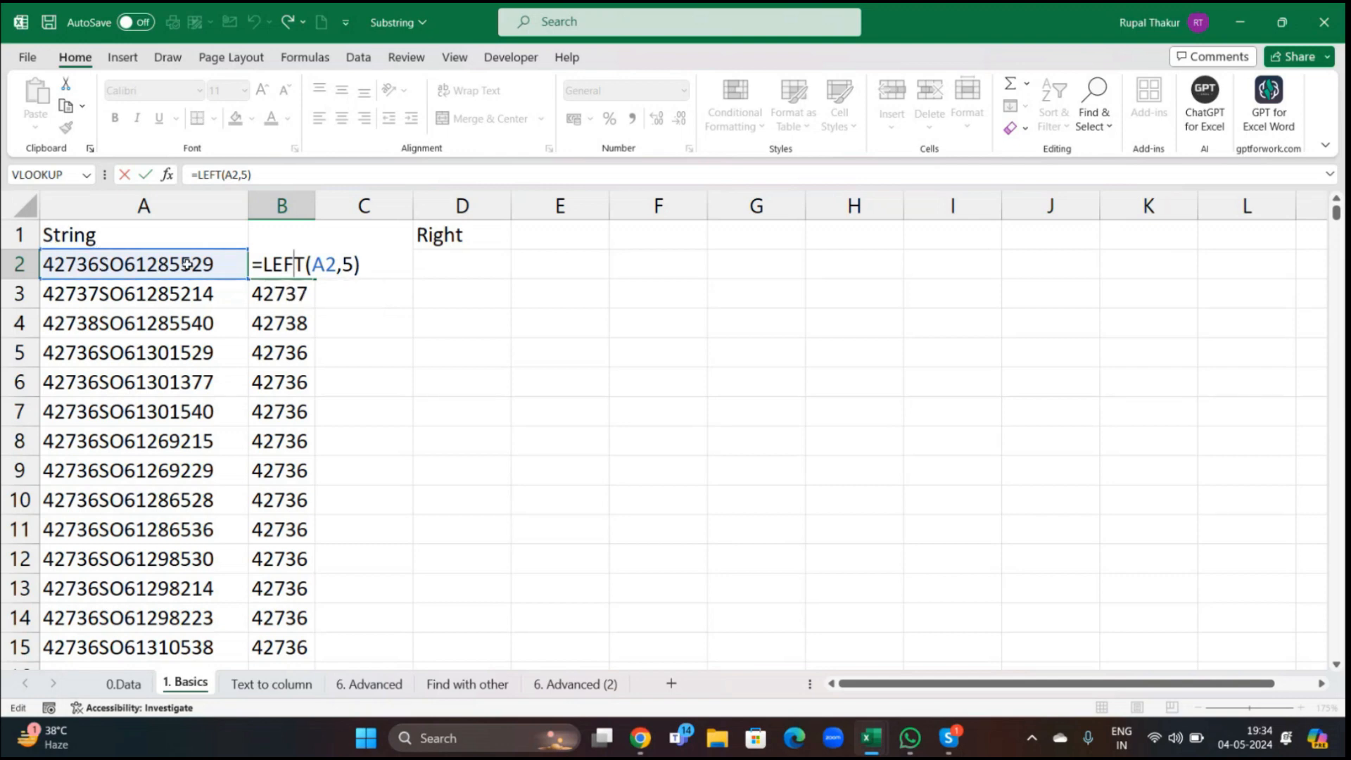
pyautogui.press('Return')
pyautogui.scroll(-3, 284, 531)
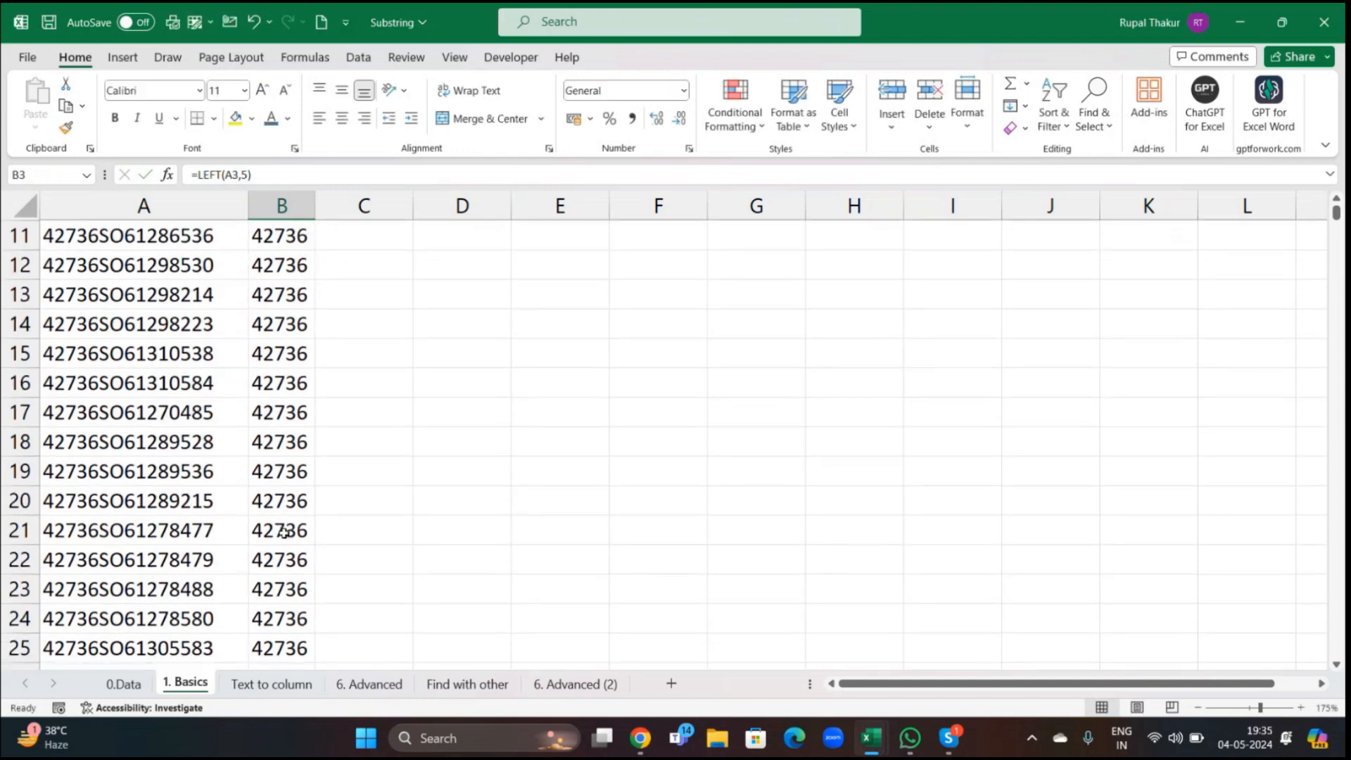
pyautogui.doubleClick(281, 527)
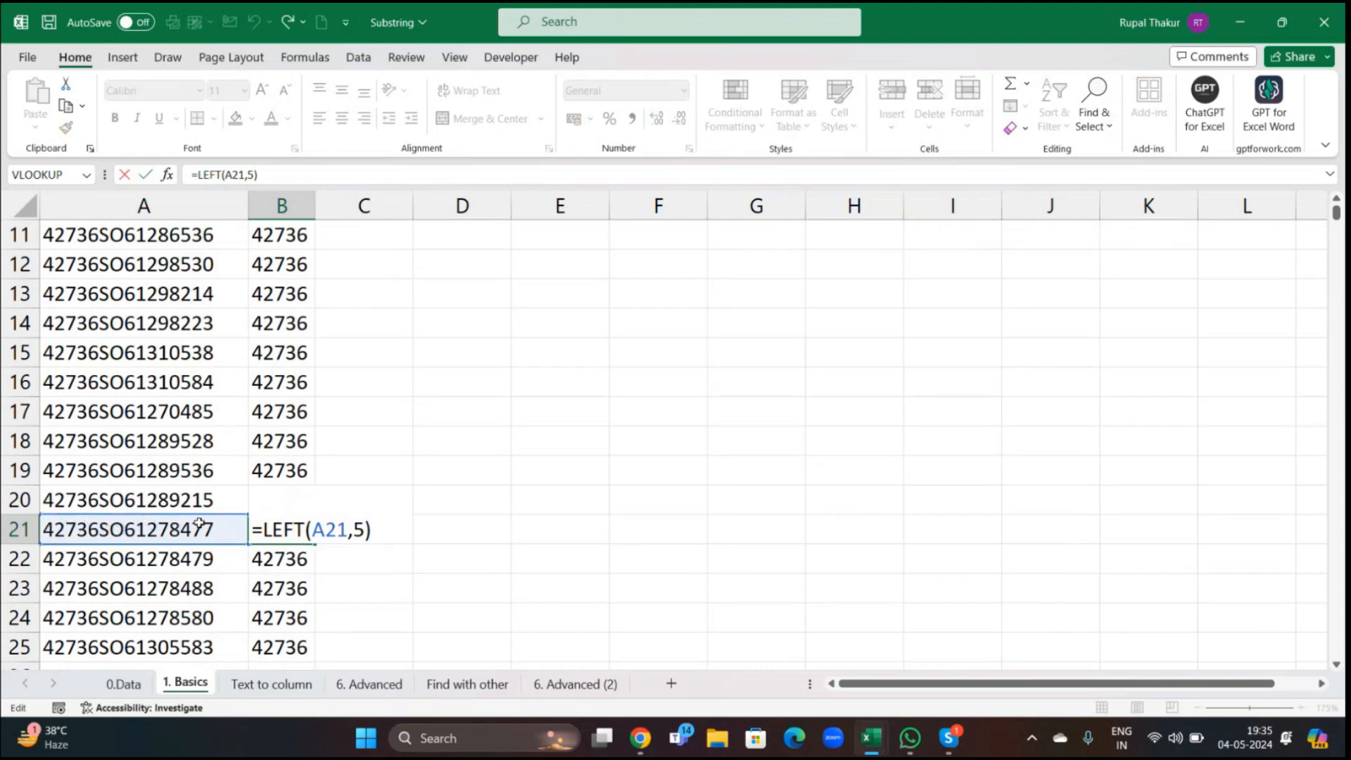
pyautogui.press('Return')
pyautogui.scroll(3, 324, 414)
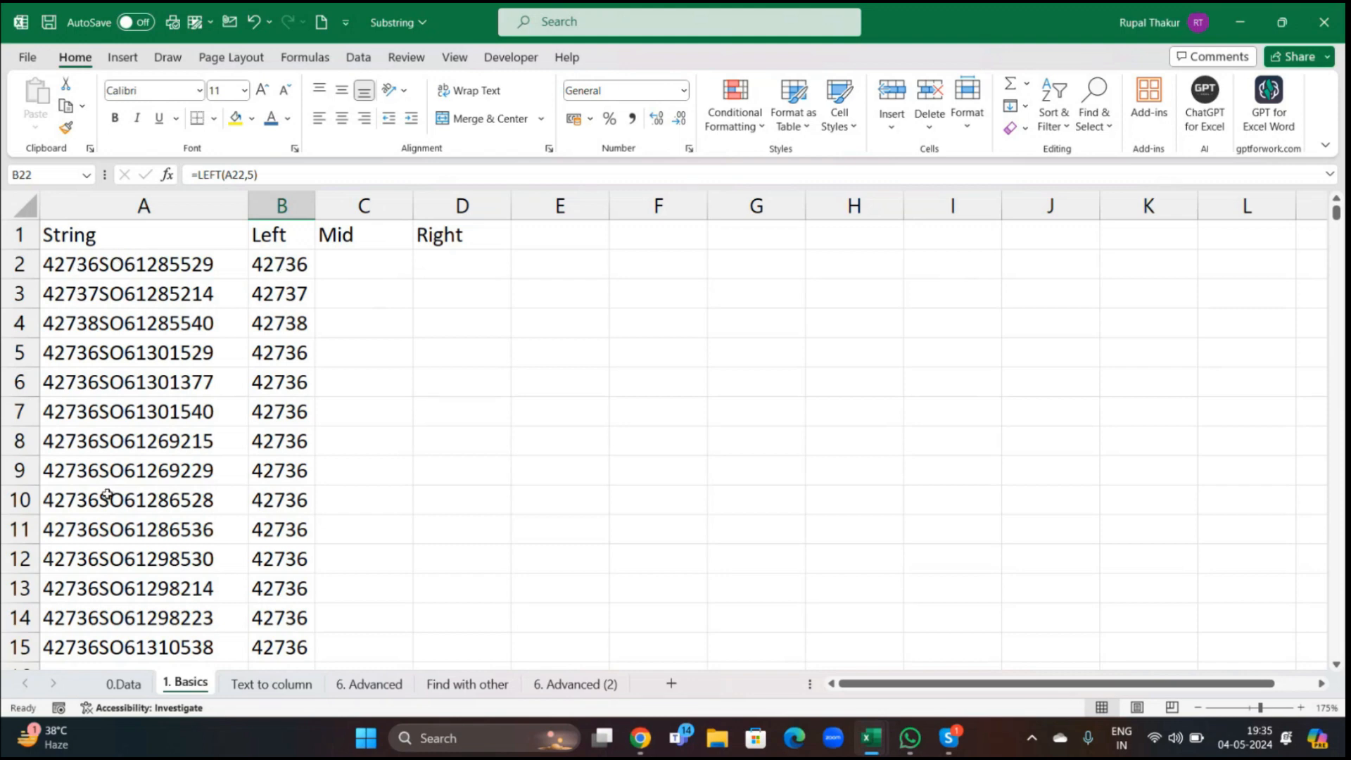
pyautogui.click(349, 268)
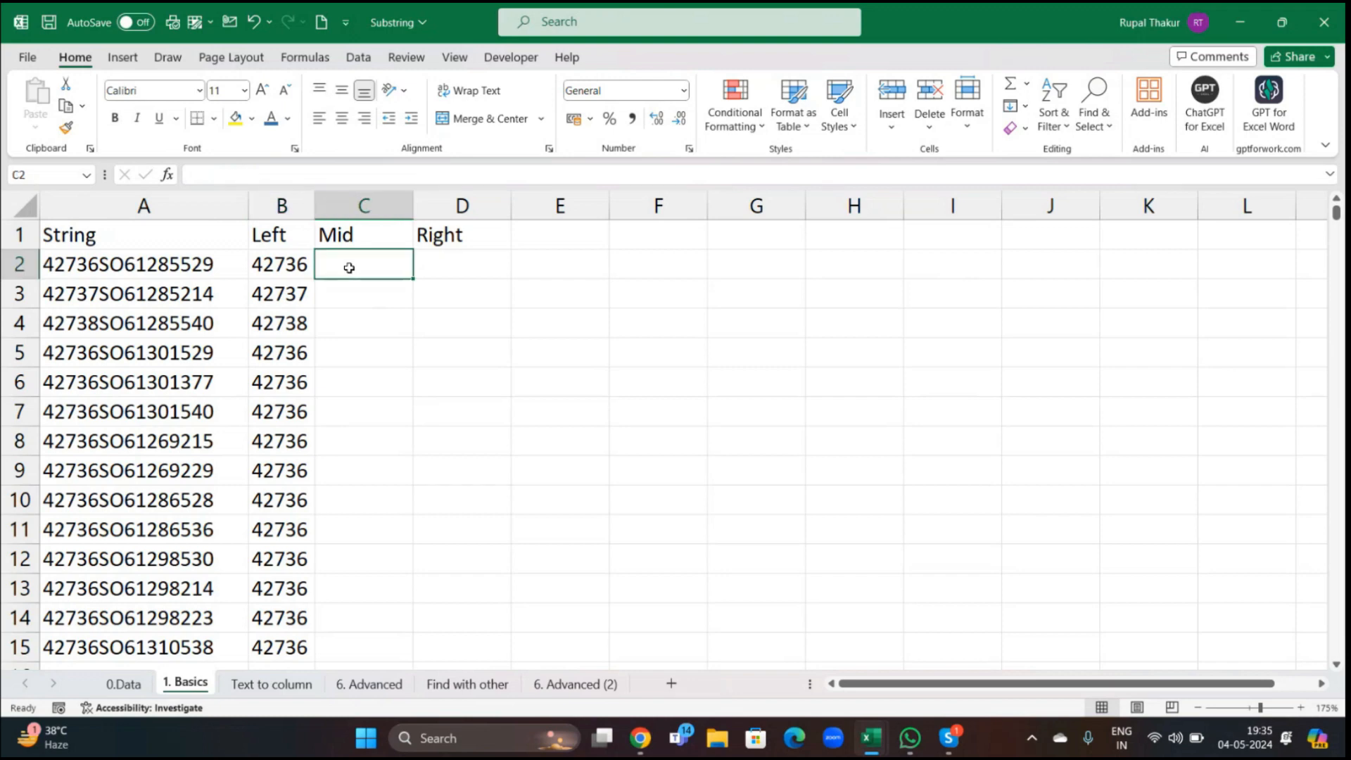
pyautogui.write('=mid')
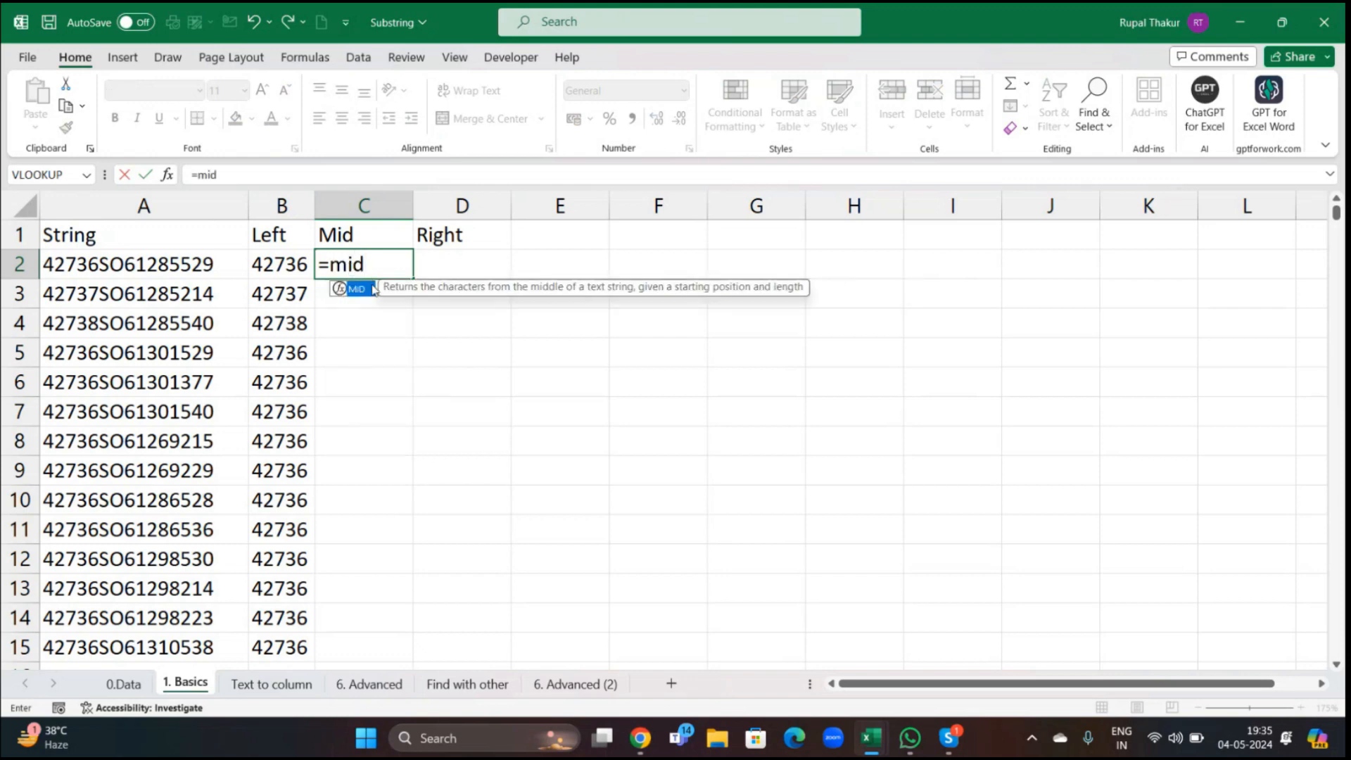
pyautogui.doubleClick(373, 289)
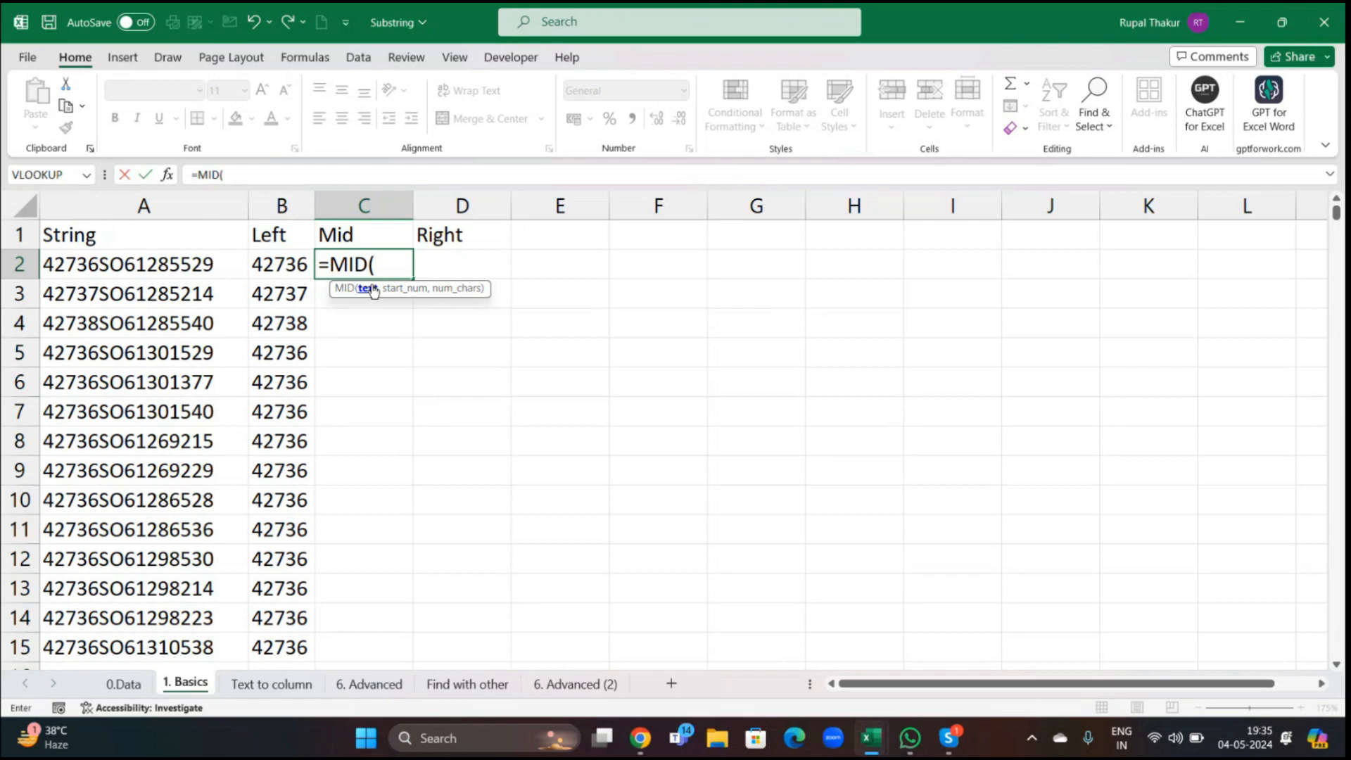
pyautogui.press('BackSpace')
pyautogui.press('BackSpace')
pyautogui.press('BackSpace')
pyautogui.press('BackSpace')
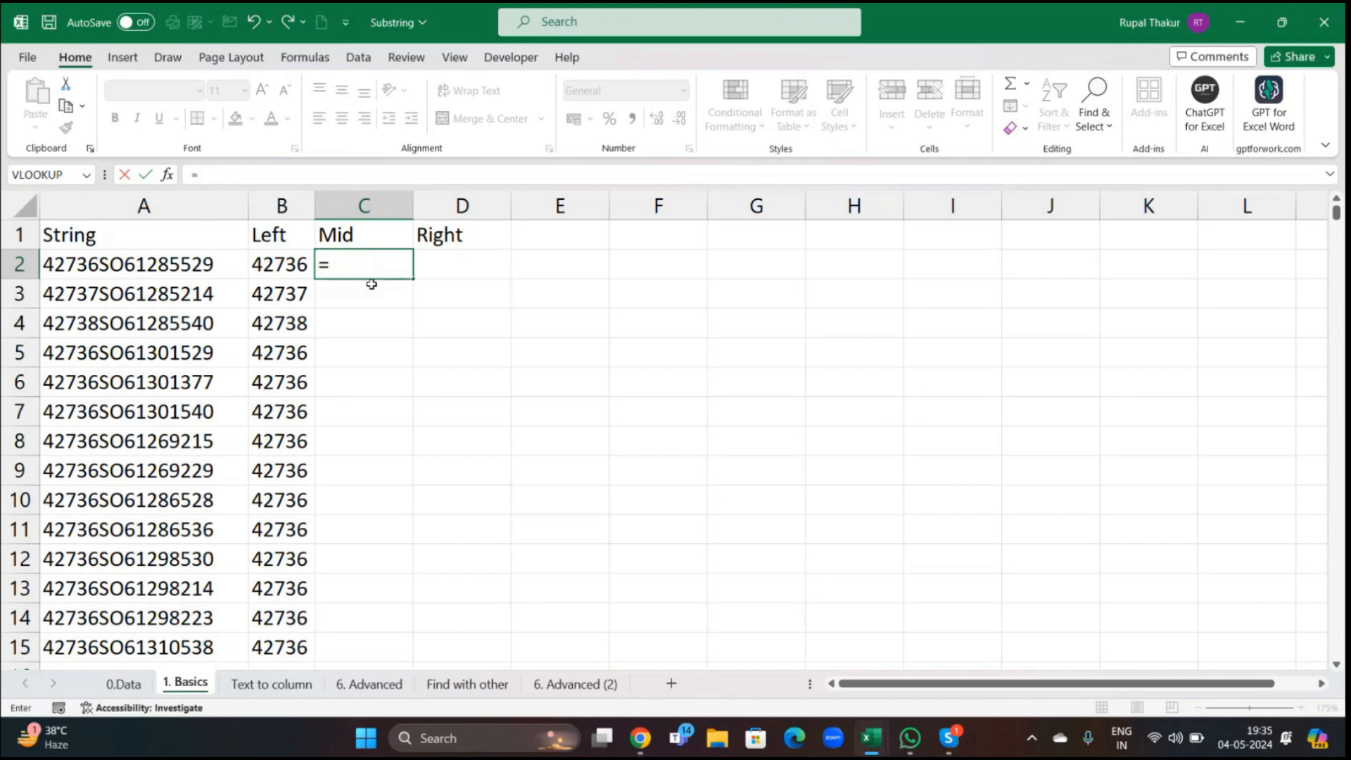
# - Enter the formula =MID(A2,6,4) in C2 to extract four characters starting at the sixth
pyautogui.write('mid')
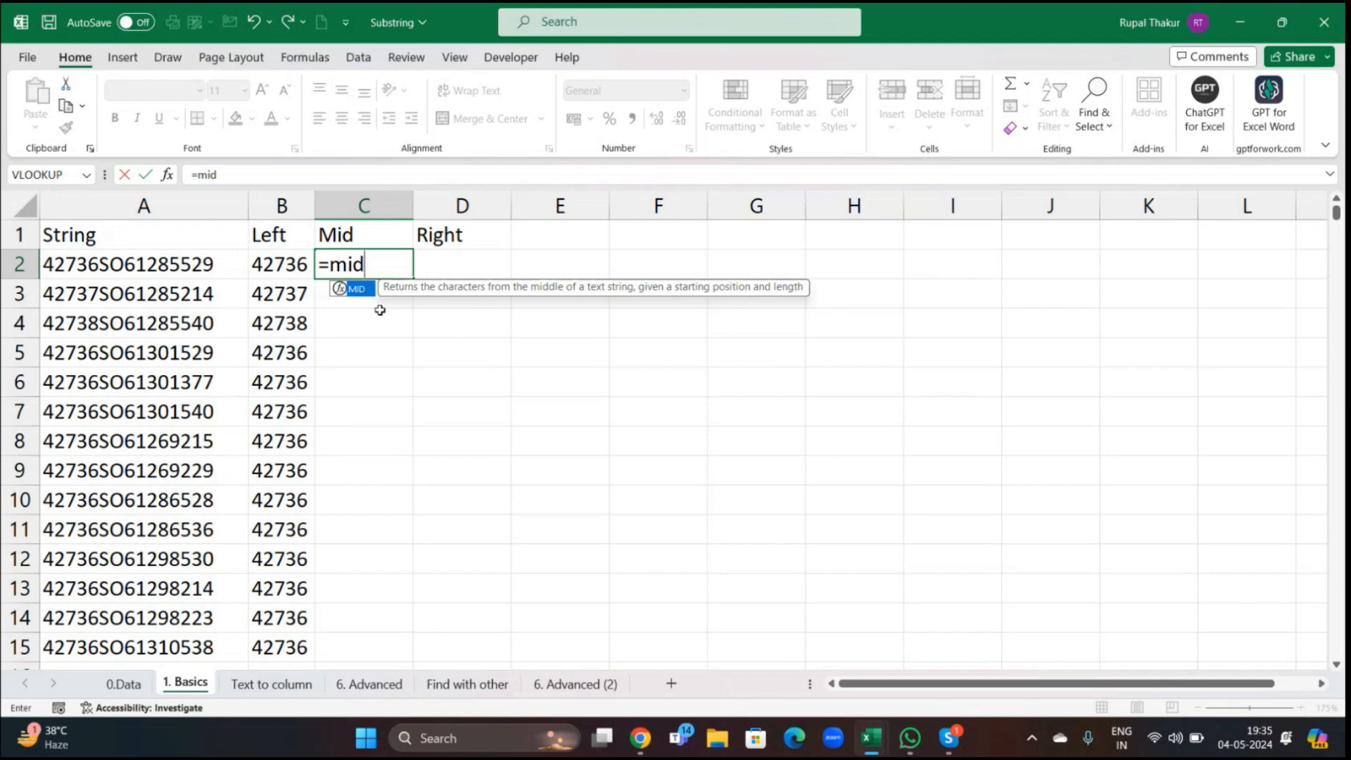
pyautogui.press('Tab')
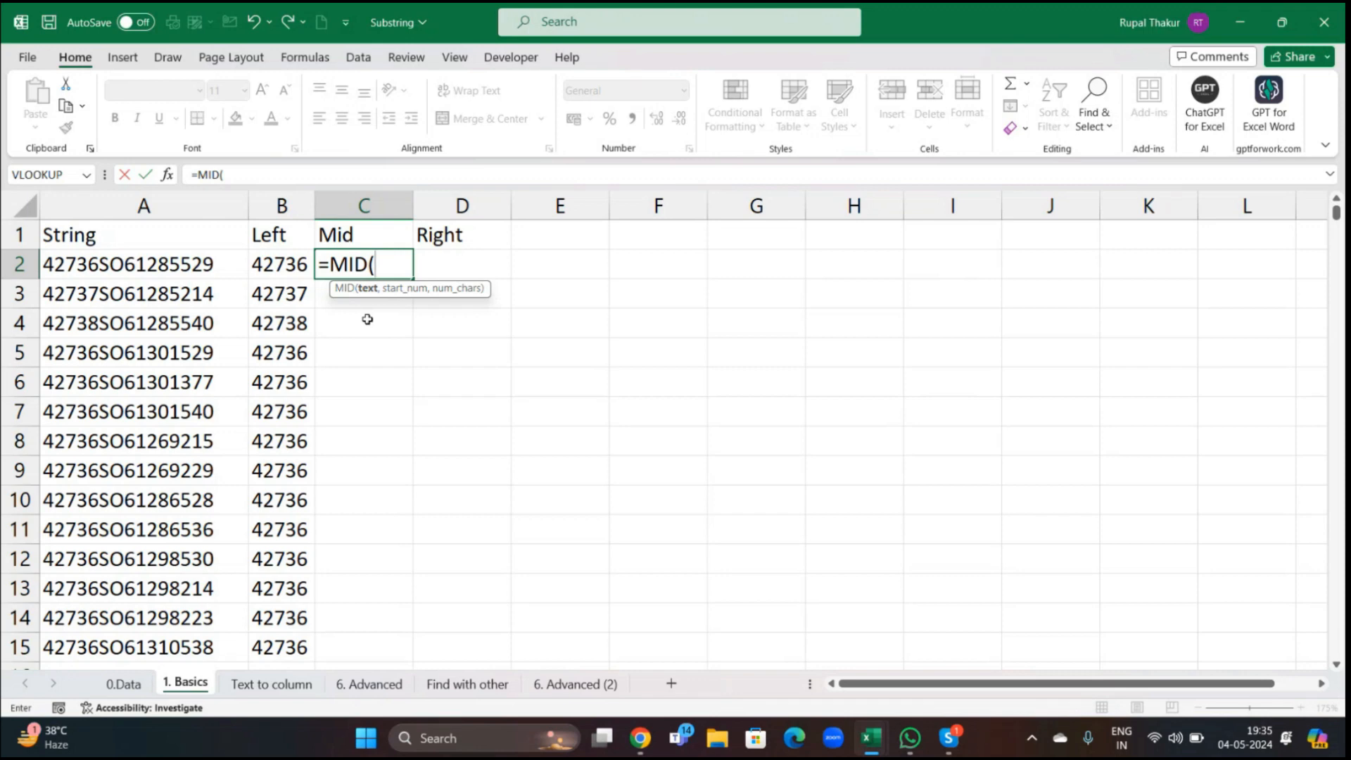
pyautogui.click(162, 264)
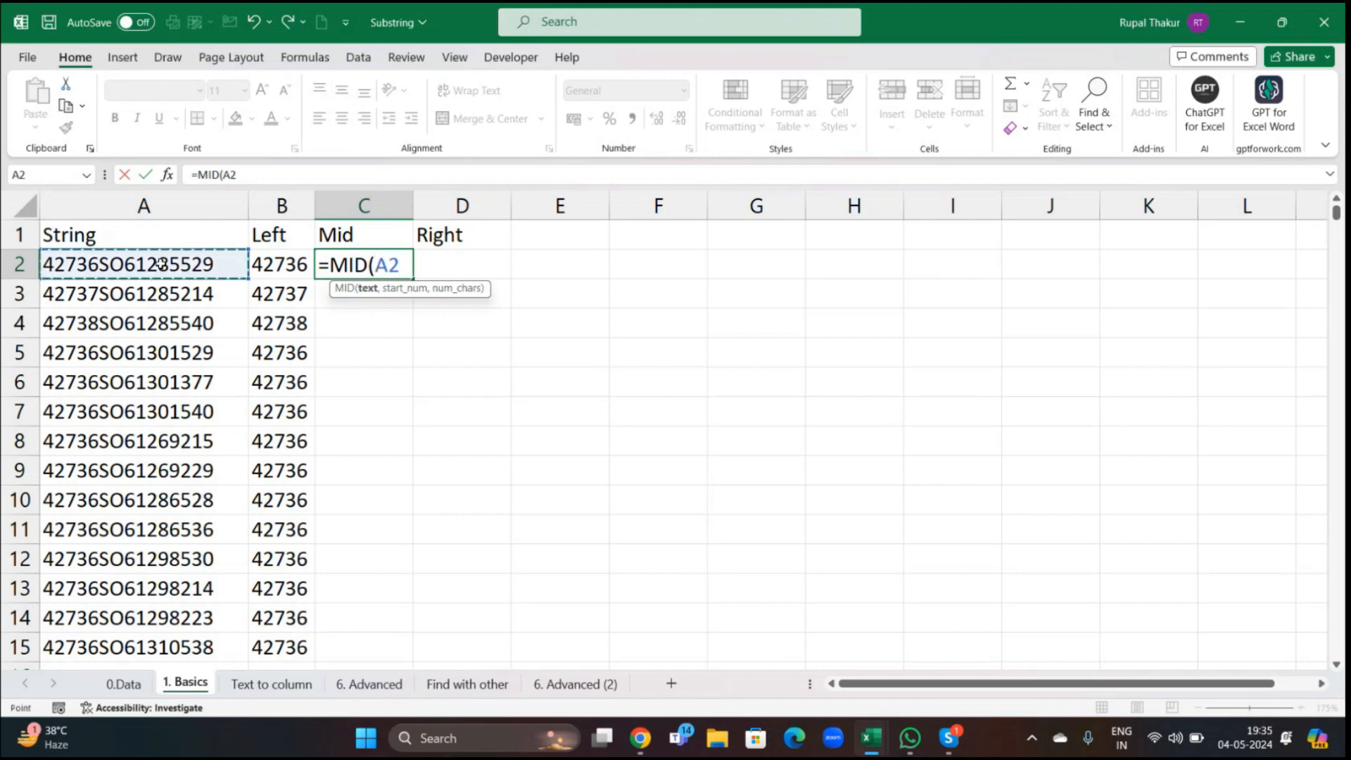
pyautogui.write(',')
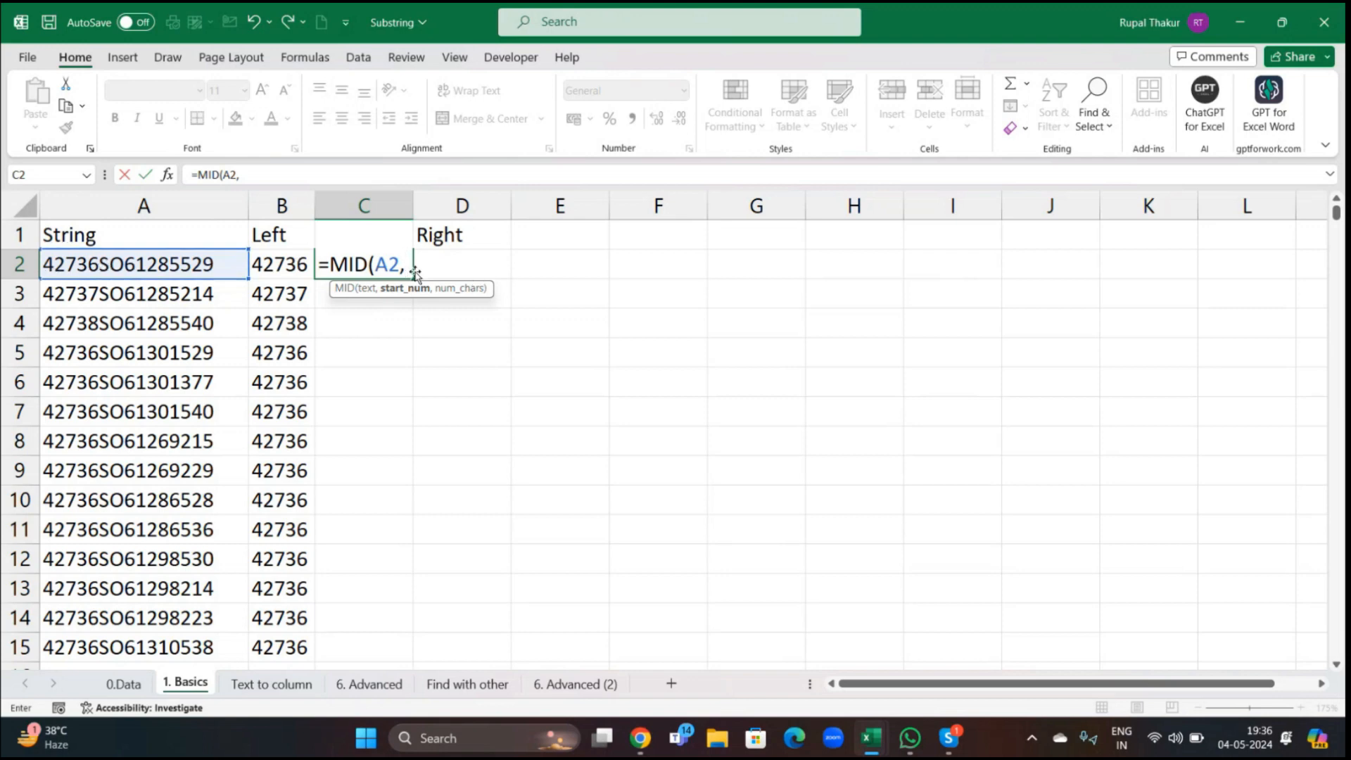
pyautogui.write('6')
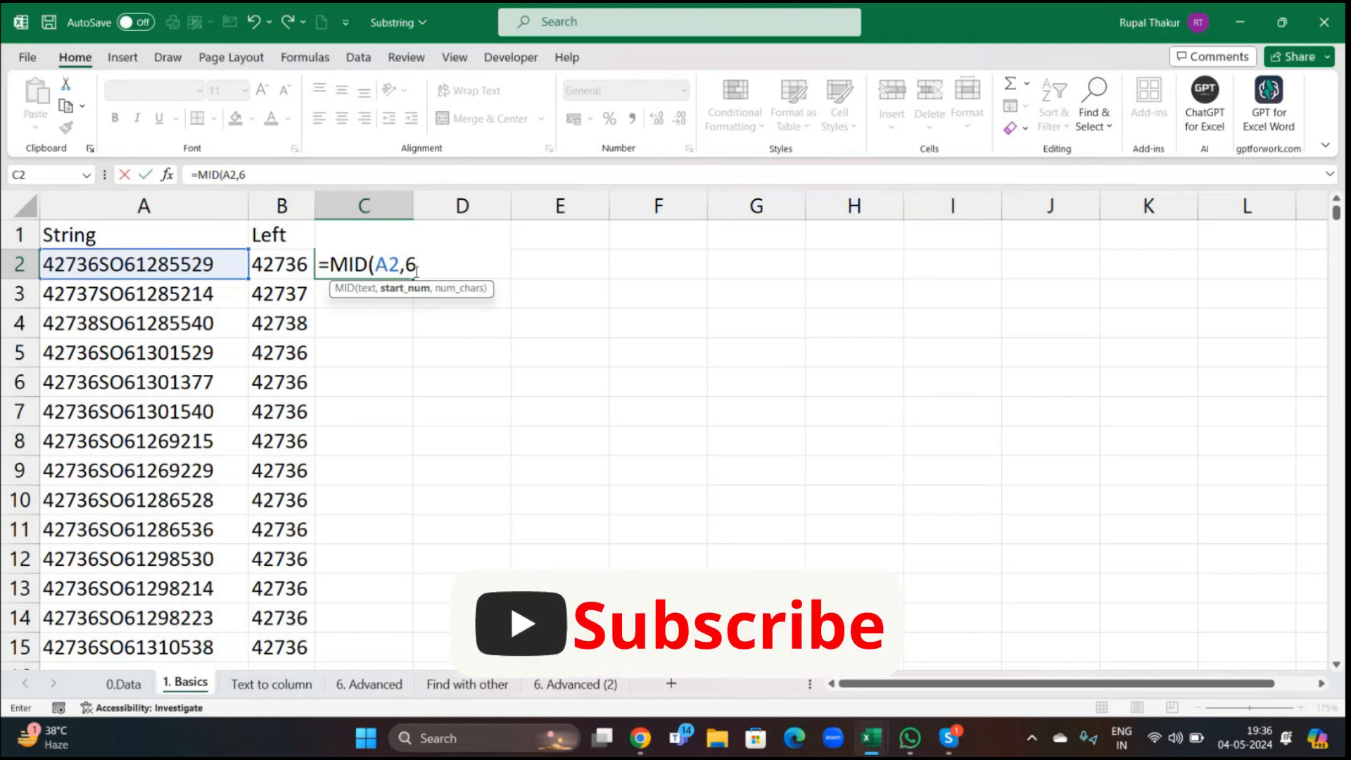
pyautogui.write(',')
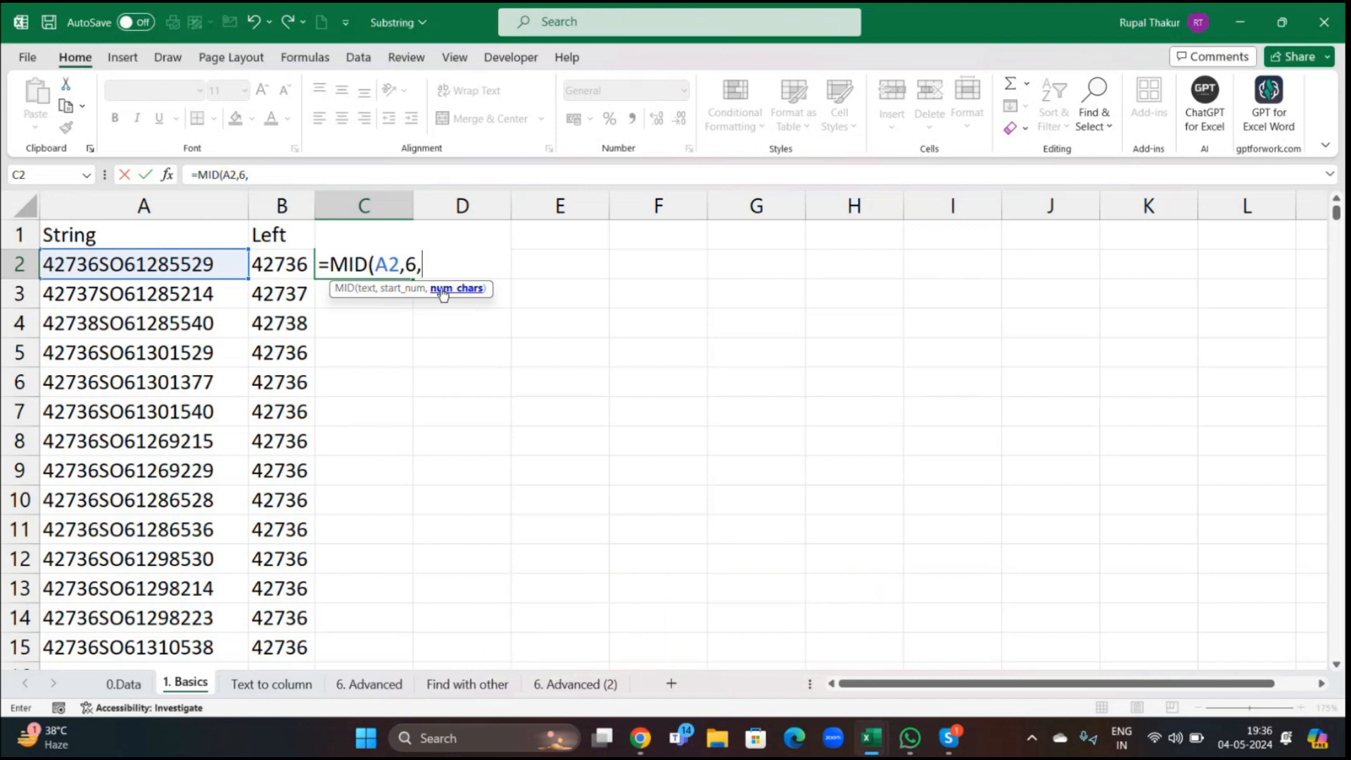
pyautogui.write('4)')
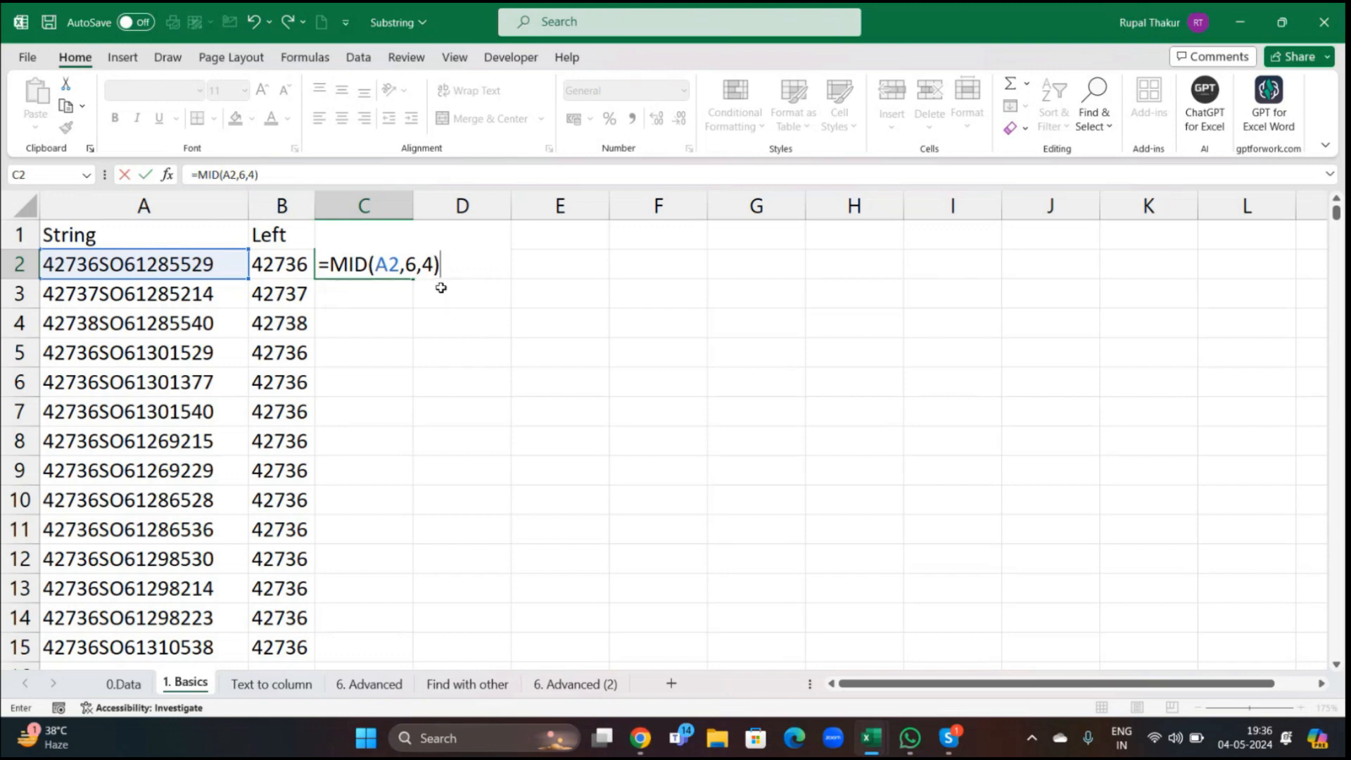
pyautogui.press('Return')
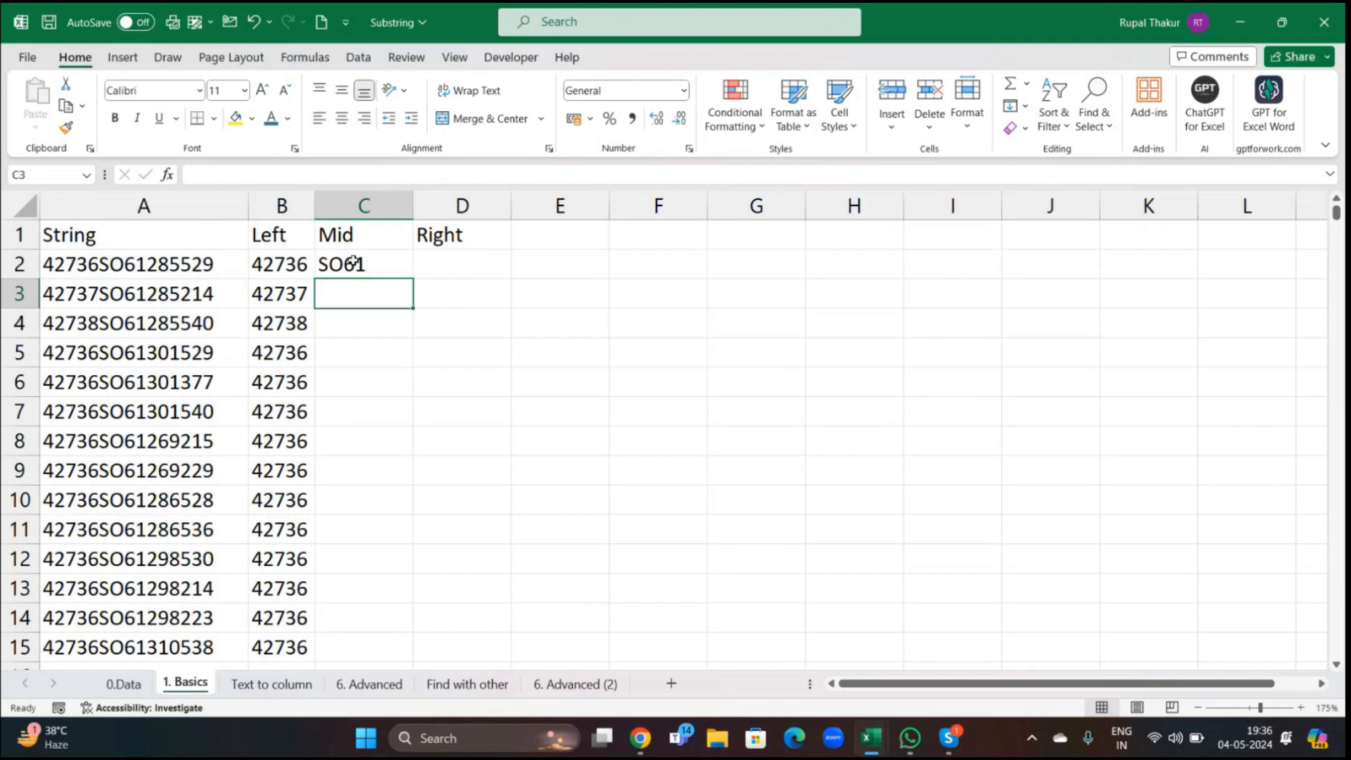
# - Set the number of characters in the MID formula in C2 to 5
pyautogui.click(561, 443)
pyautogui.click(357, 268)
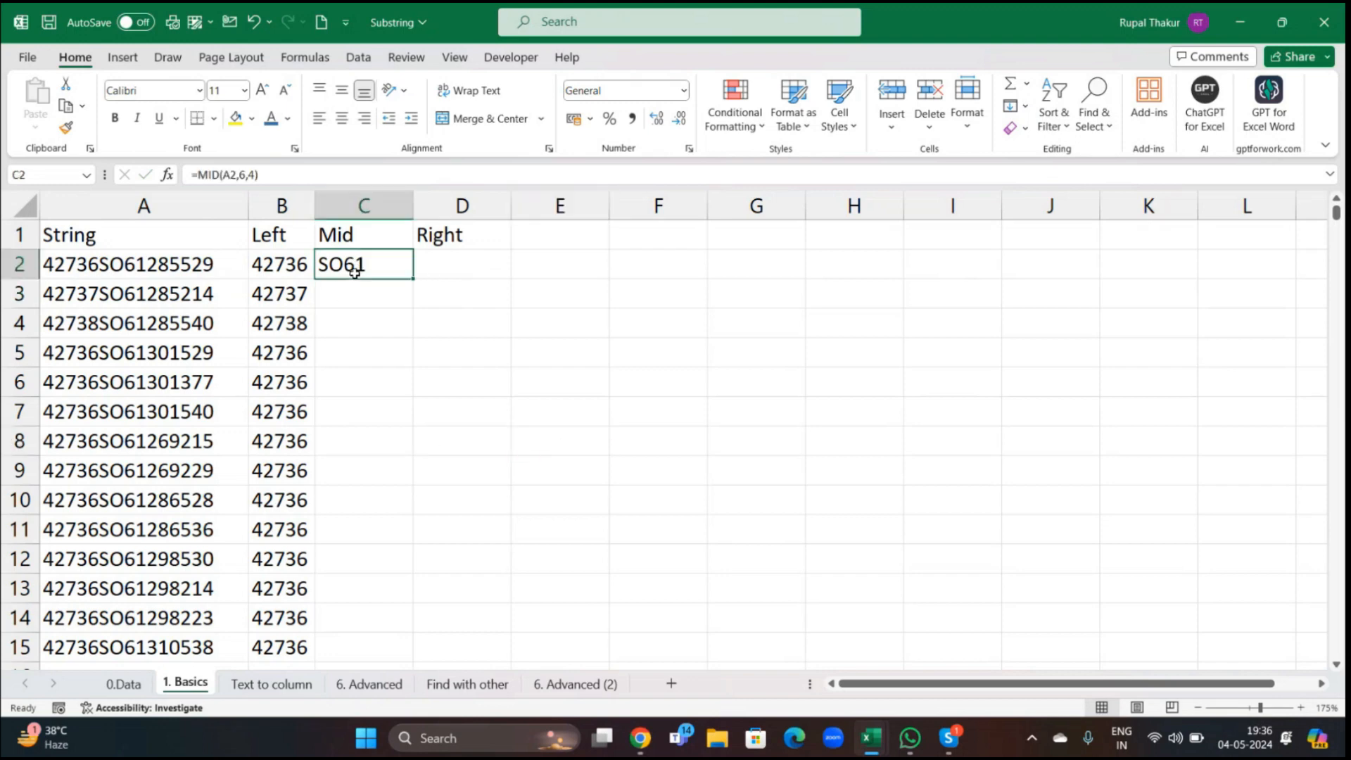
pyautogui.doubleClick(354, 266)
pyautogui.click(434, 265)
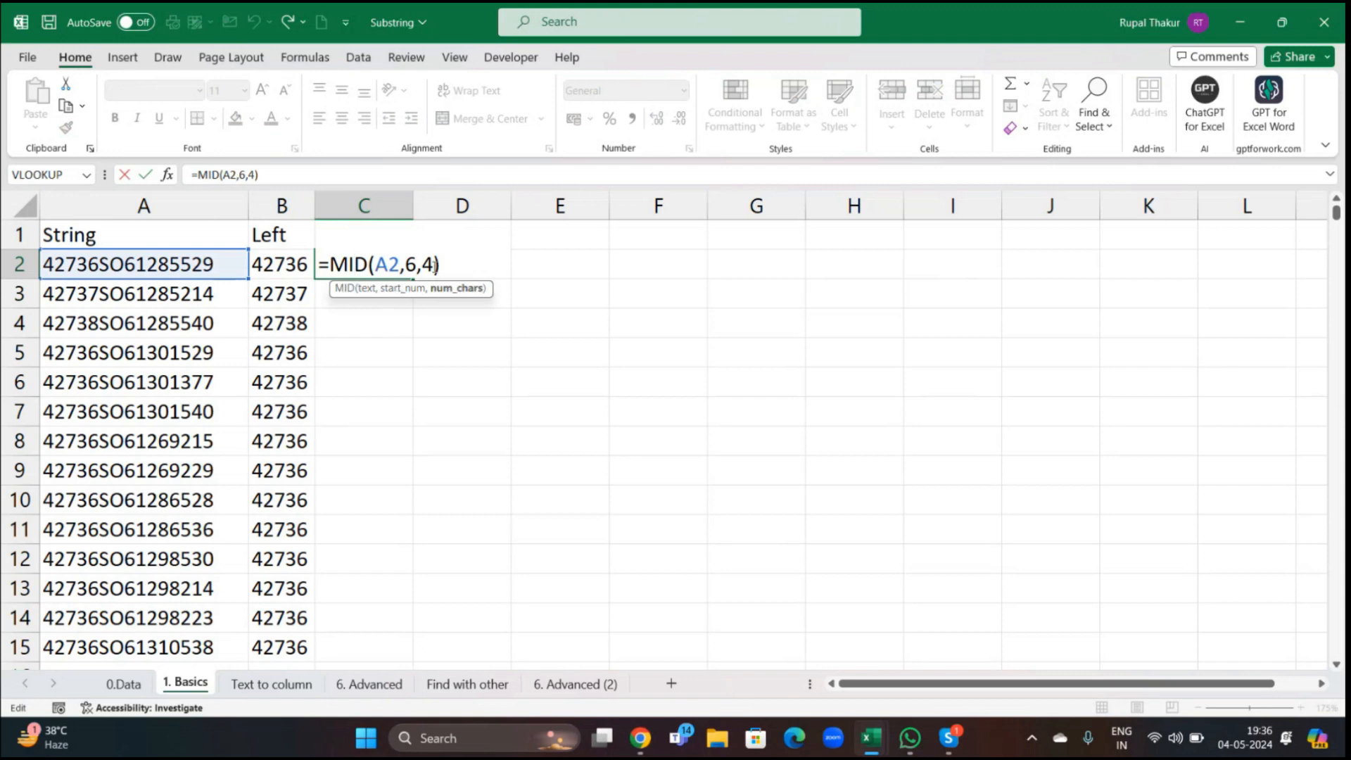
pyautogui.press('BackSpace')
pyautogui.write('5')
pyautogui.press('Return')
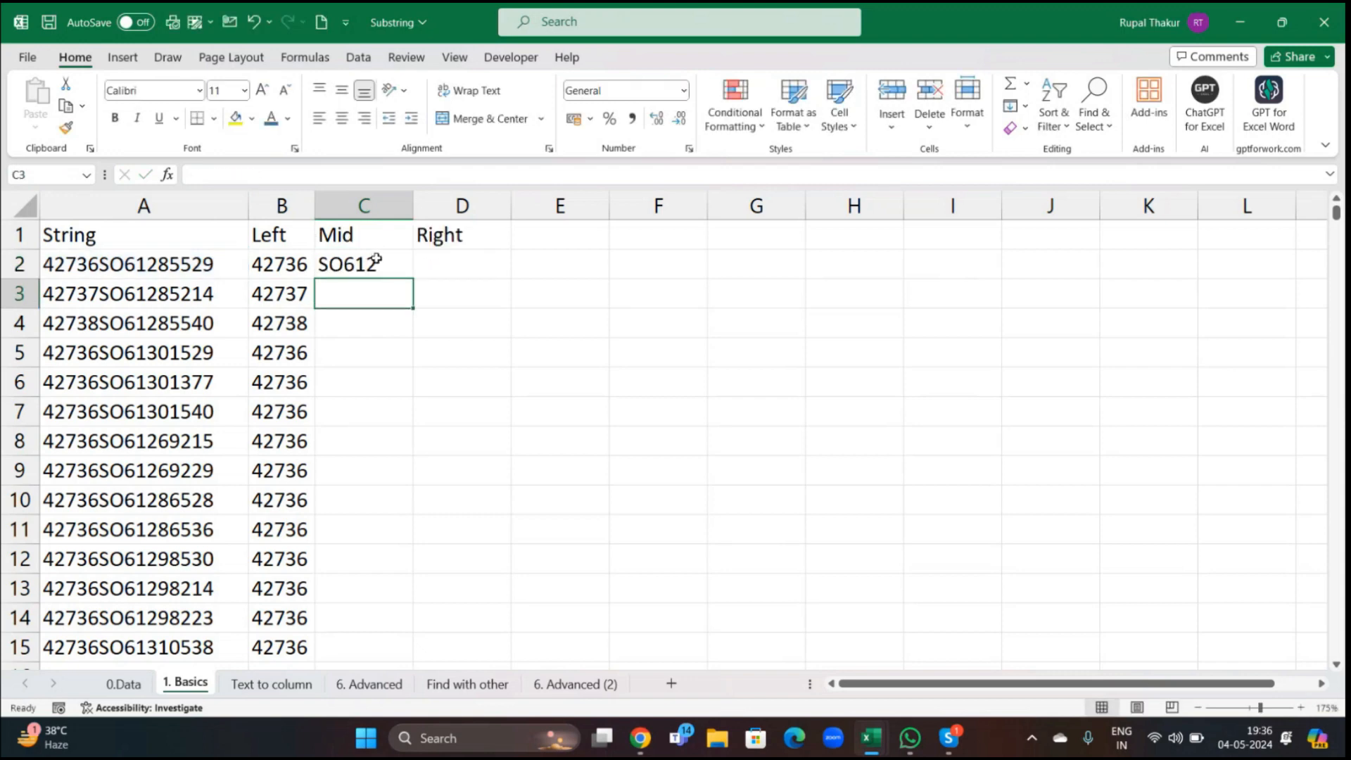
pyautogui.click(343, 263)
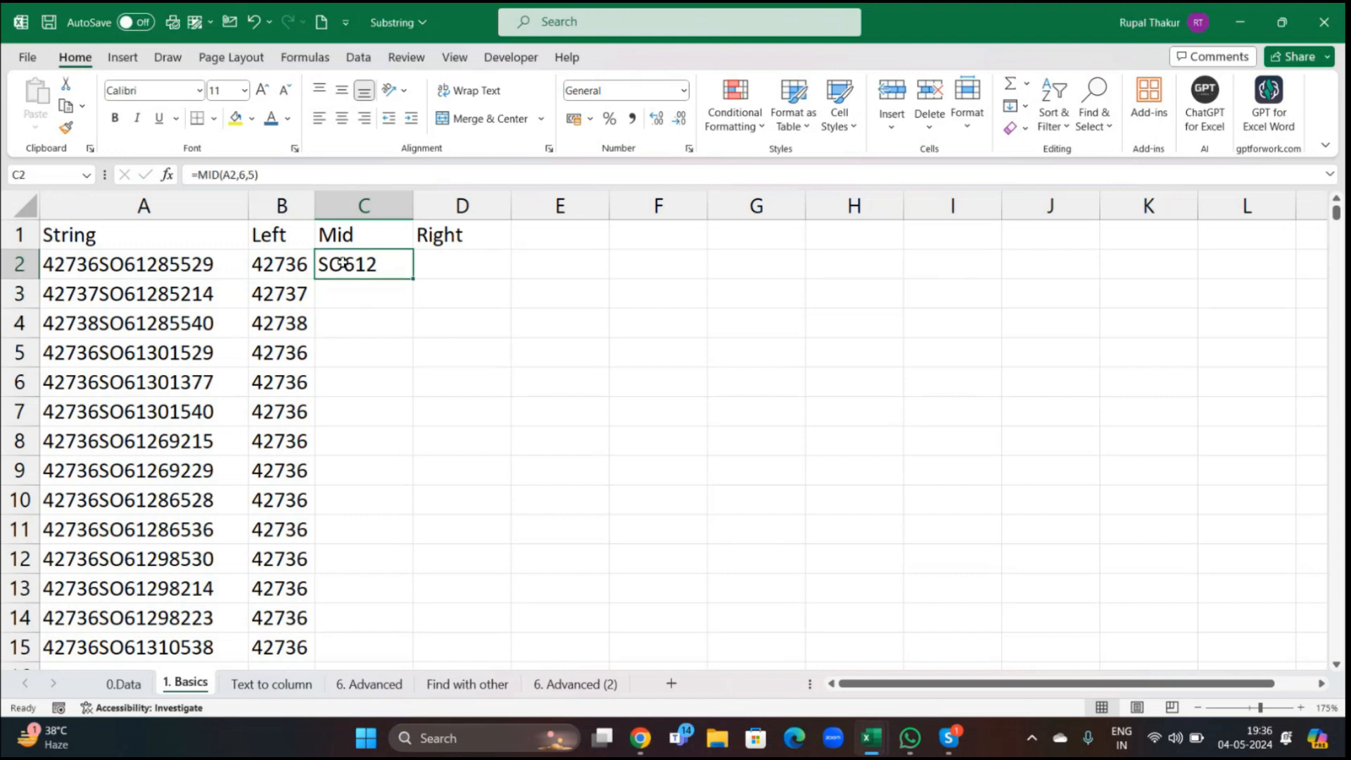
pyautogui.doubleClick(413, 278)
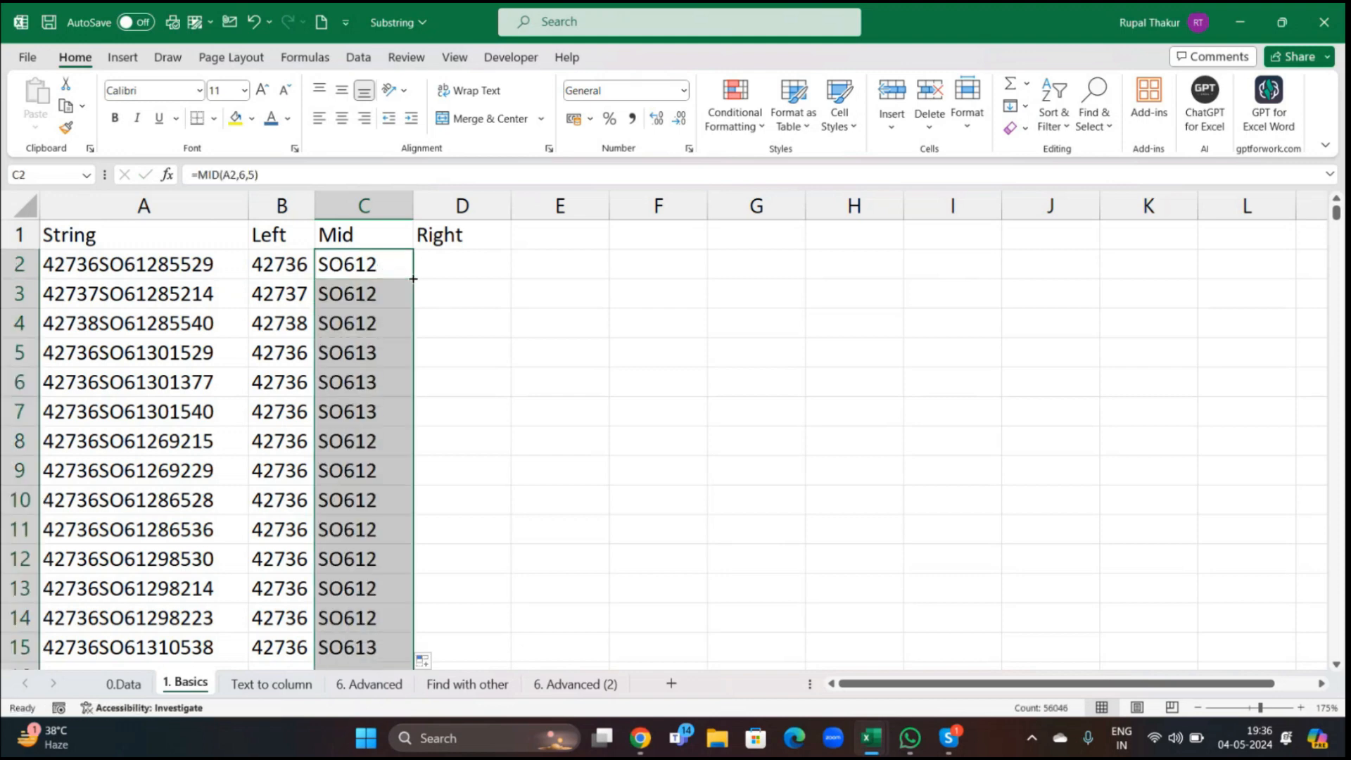
pyautogui.scroll(-20, 383, 448)
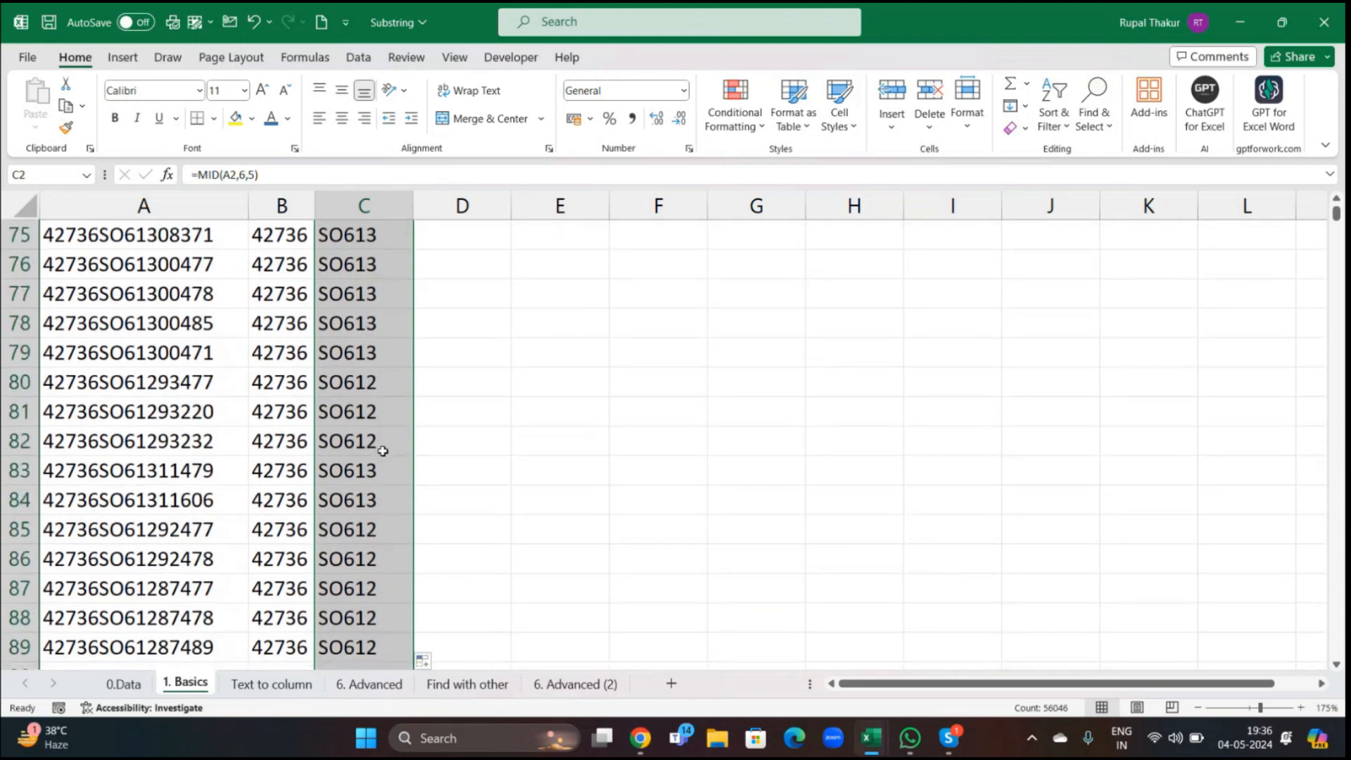
pyautogui.hotkey('ctrl', 'shift', 'Down')
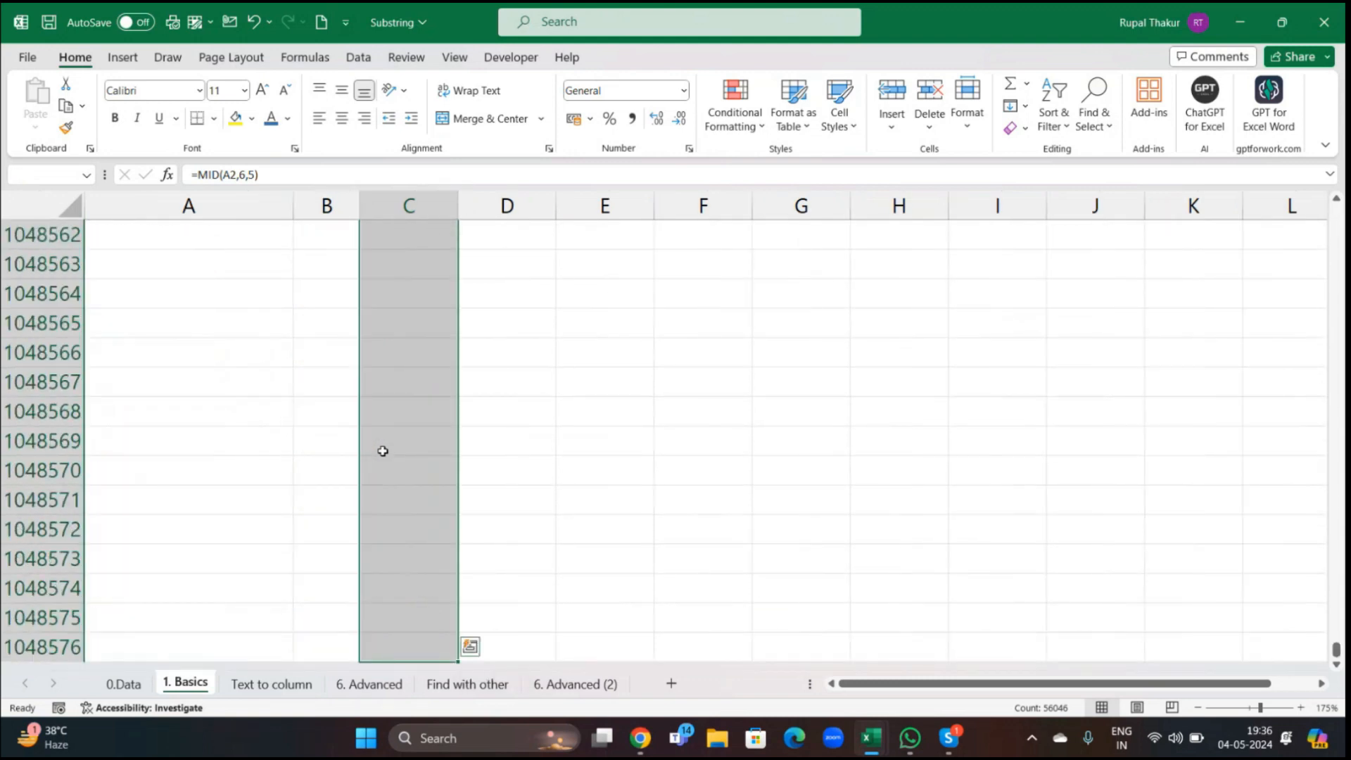
pyautogui.hotkey('ctrl', 'z')
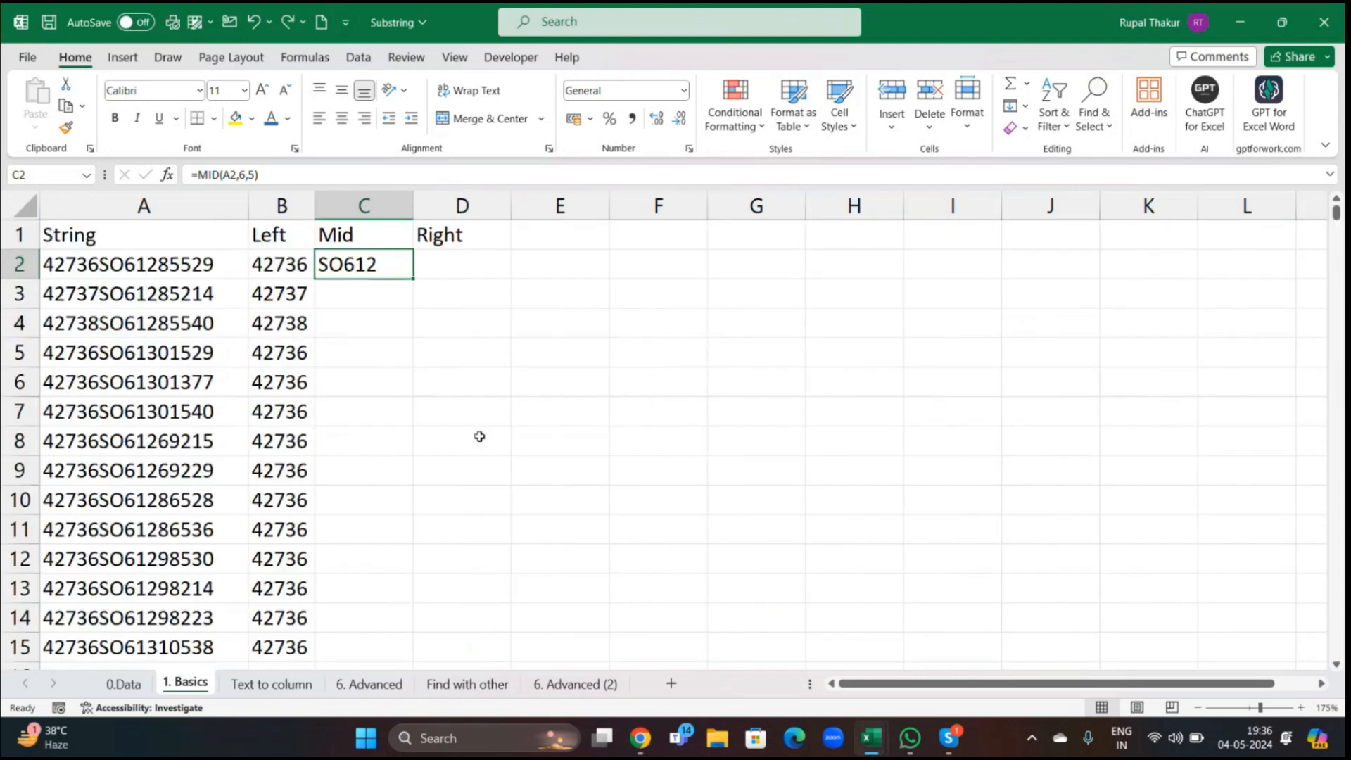
# - Fill the MID formula from C2 down the whole Mid column and check the copied formula in the last data row
pyautogui.doubleClick(414, 279)
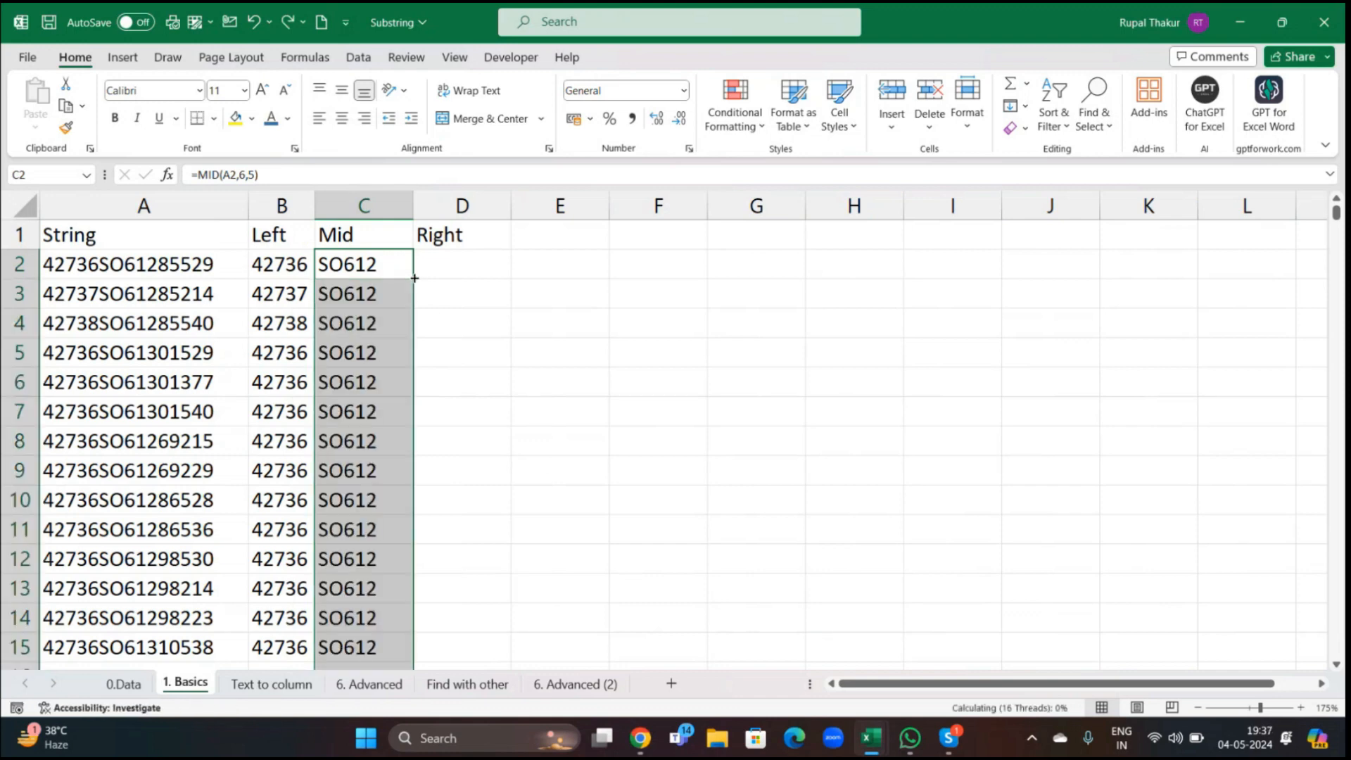
pyautogui.click(513, 344)
pyautogui.click(380, 256)
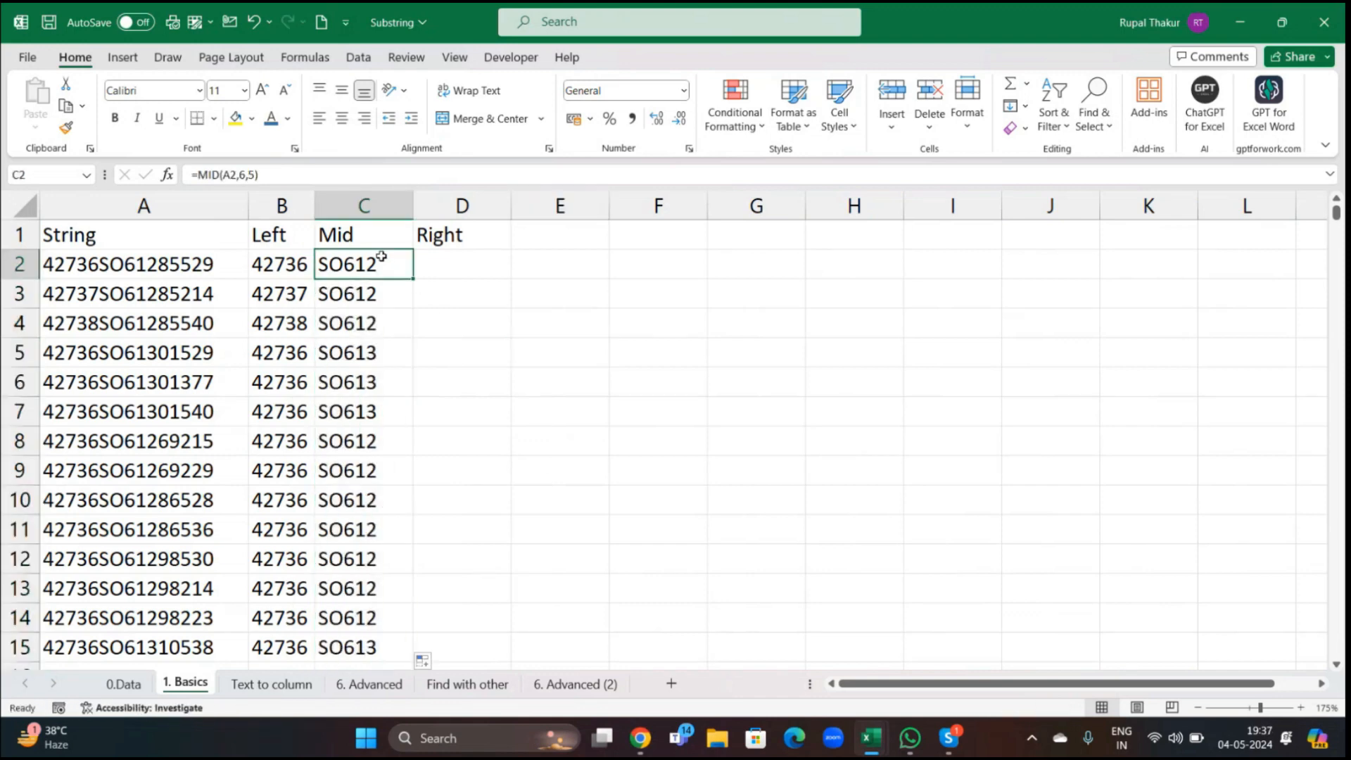
pyautogui.hotkey('ctrl', 'shift', 'Down')
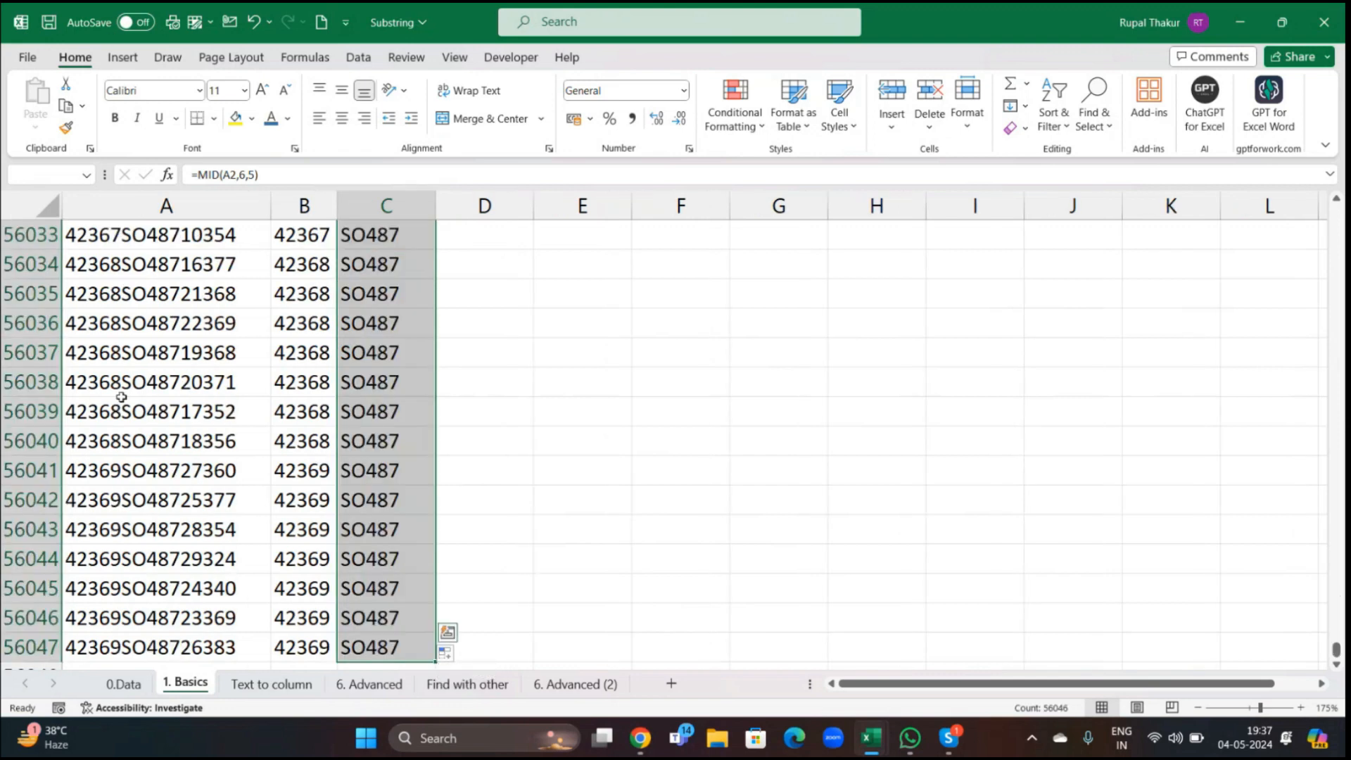
pyautogui.scroll(-1, 196, 627)
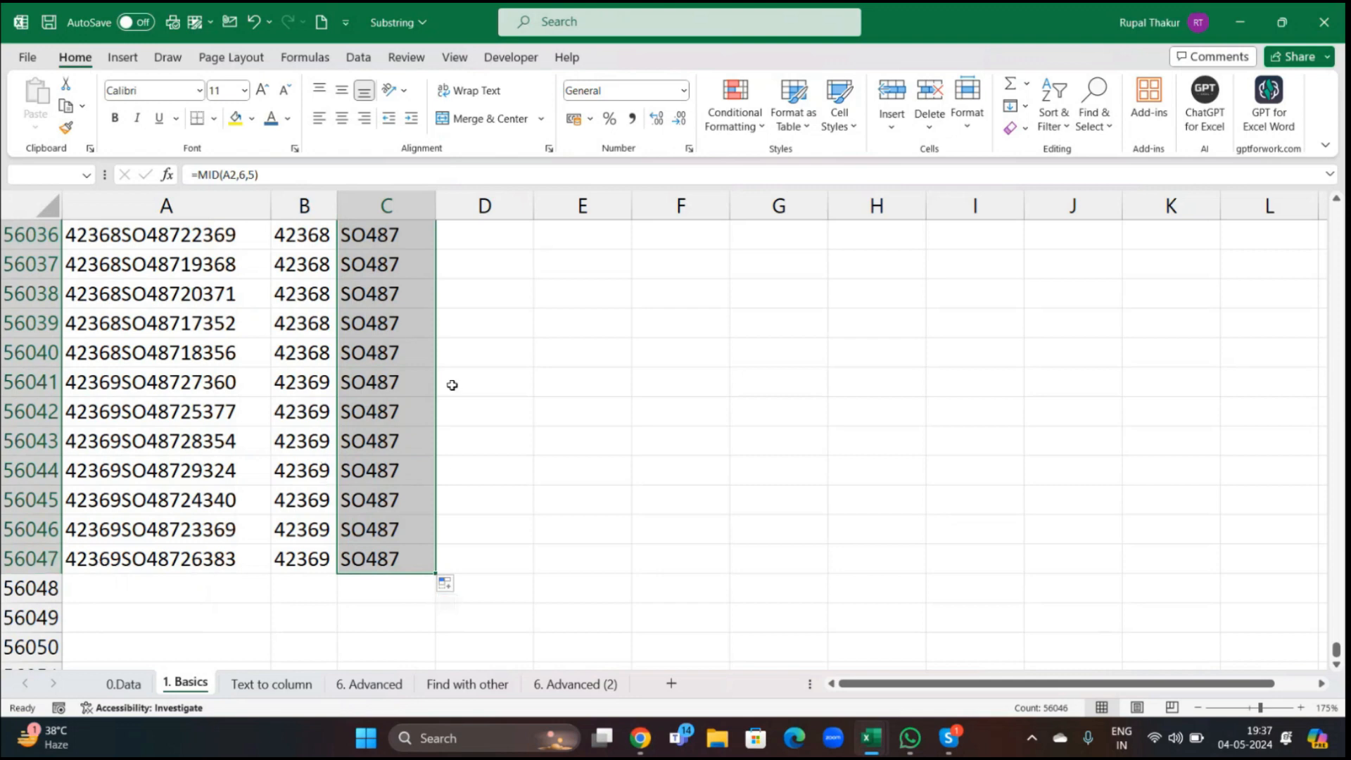
pyautogui.click(555, 461)
pyautogui.click(380, 558)
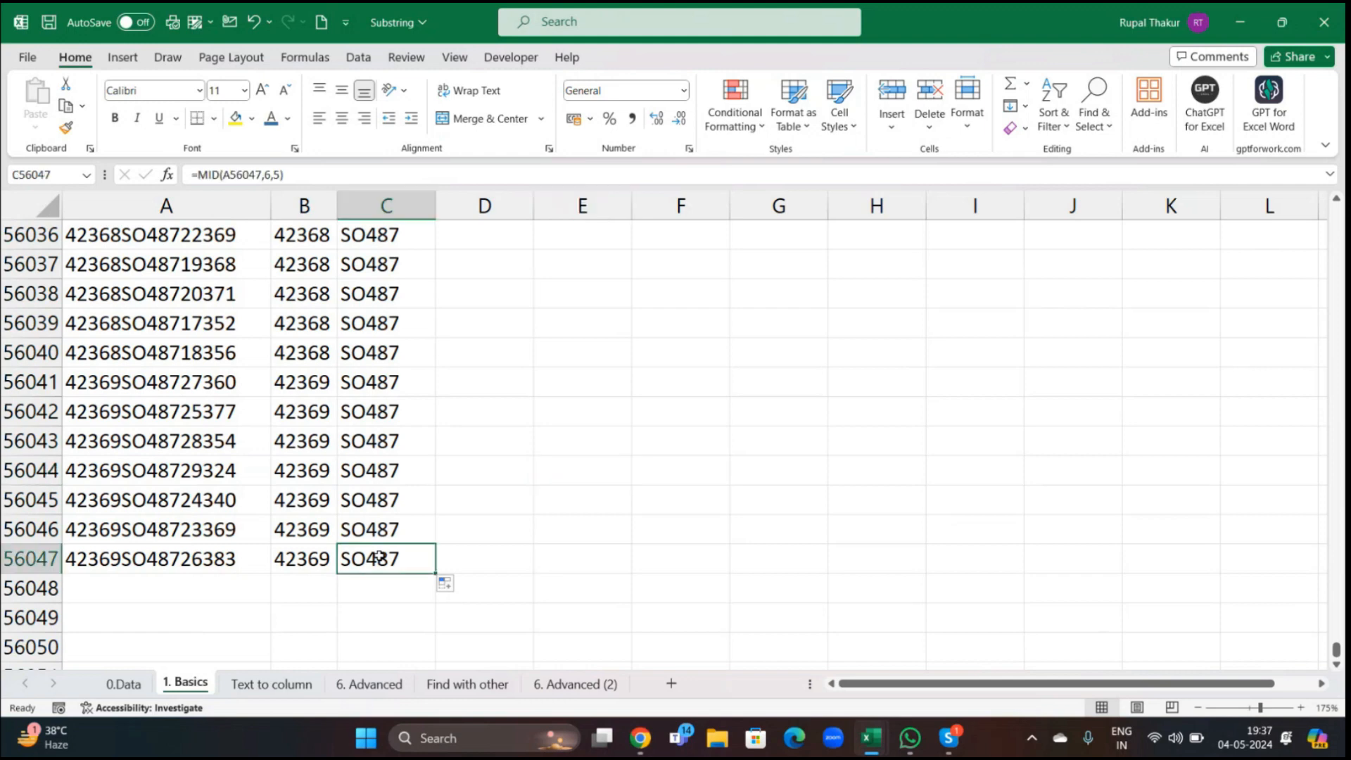
pyautogui.hotkey('ctrl', 'shift', 'Up')
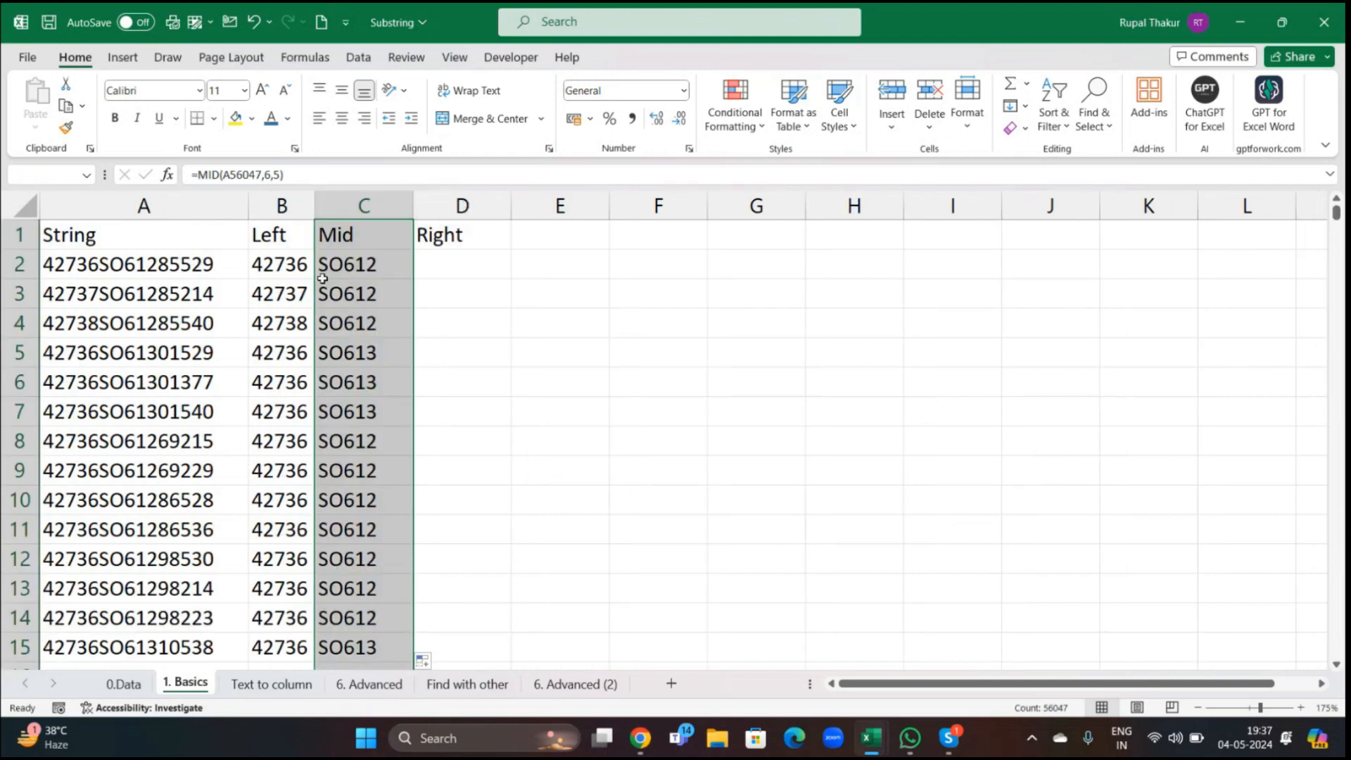
# - Enter the formula =RIGHT(A2,5) in D2 to extract the last five characters of the string
pyautogui.click(454, 259)
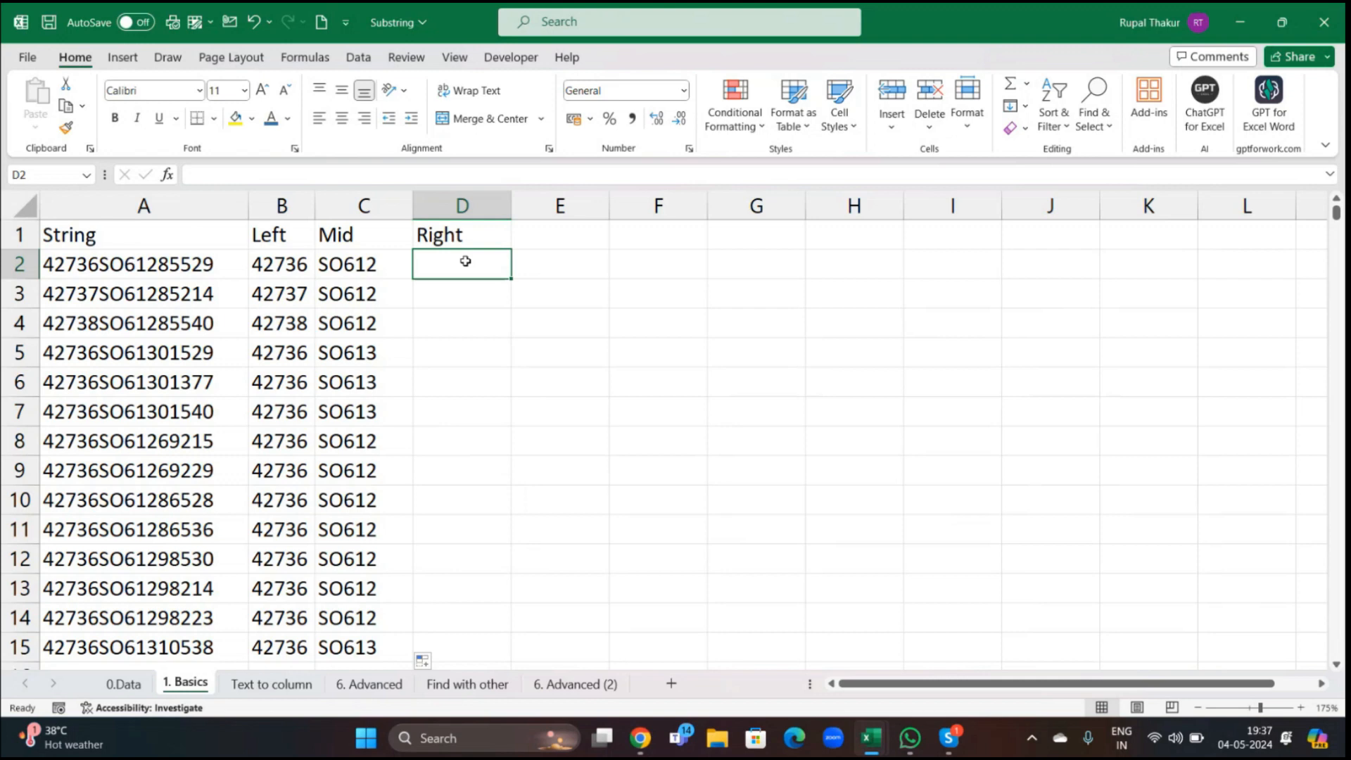
pyautogui.write('=rih')
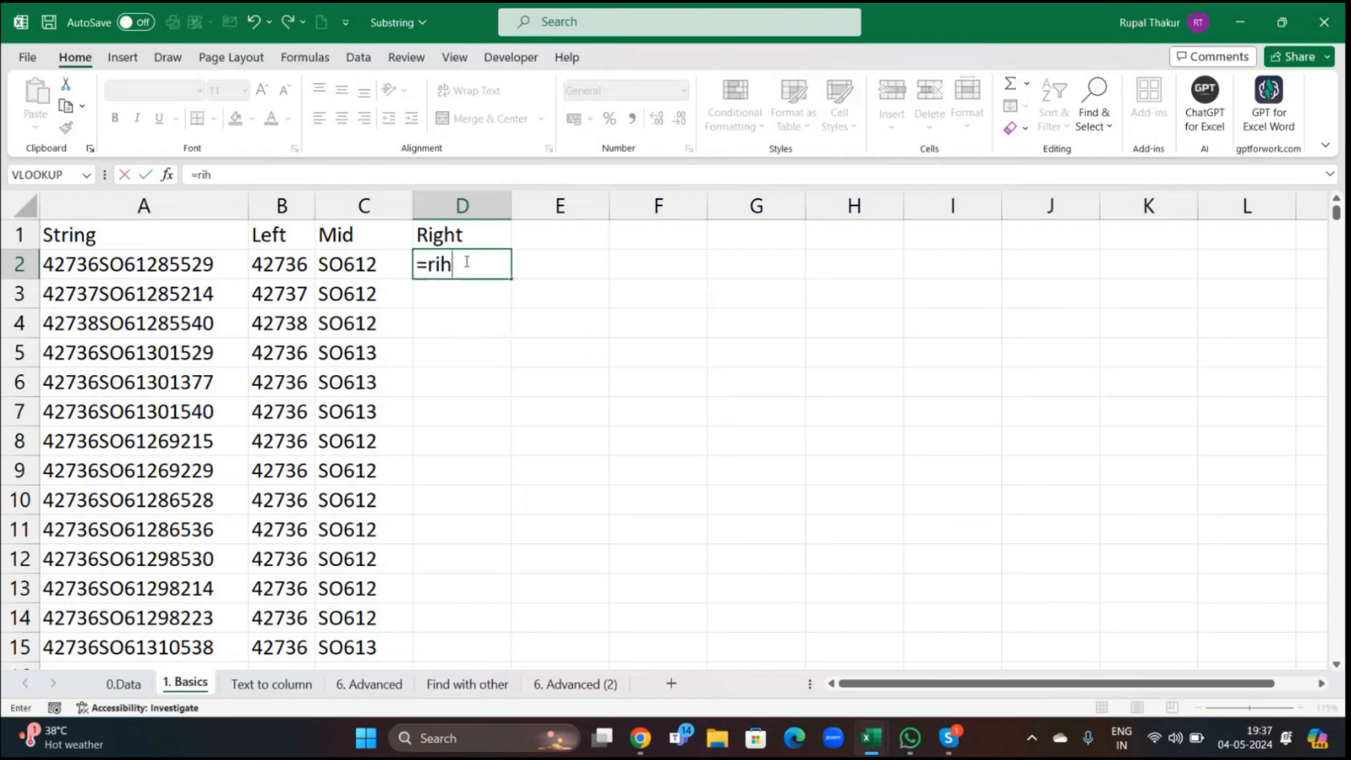
pyautogui.press('BackSpace')
pyautogui.write('ght')
pyautogui.press('Tab')
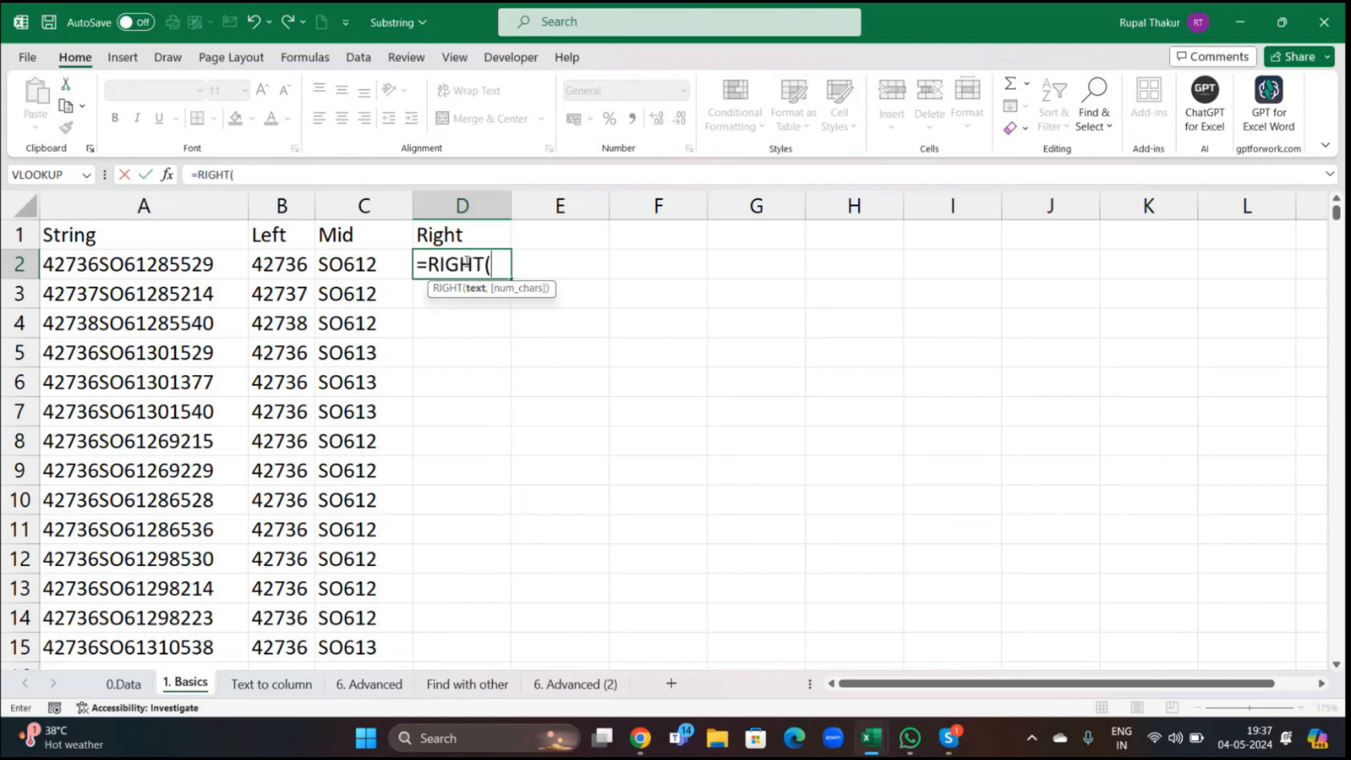
pyautogui.click(178, 254)
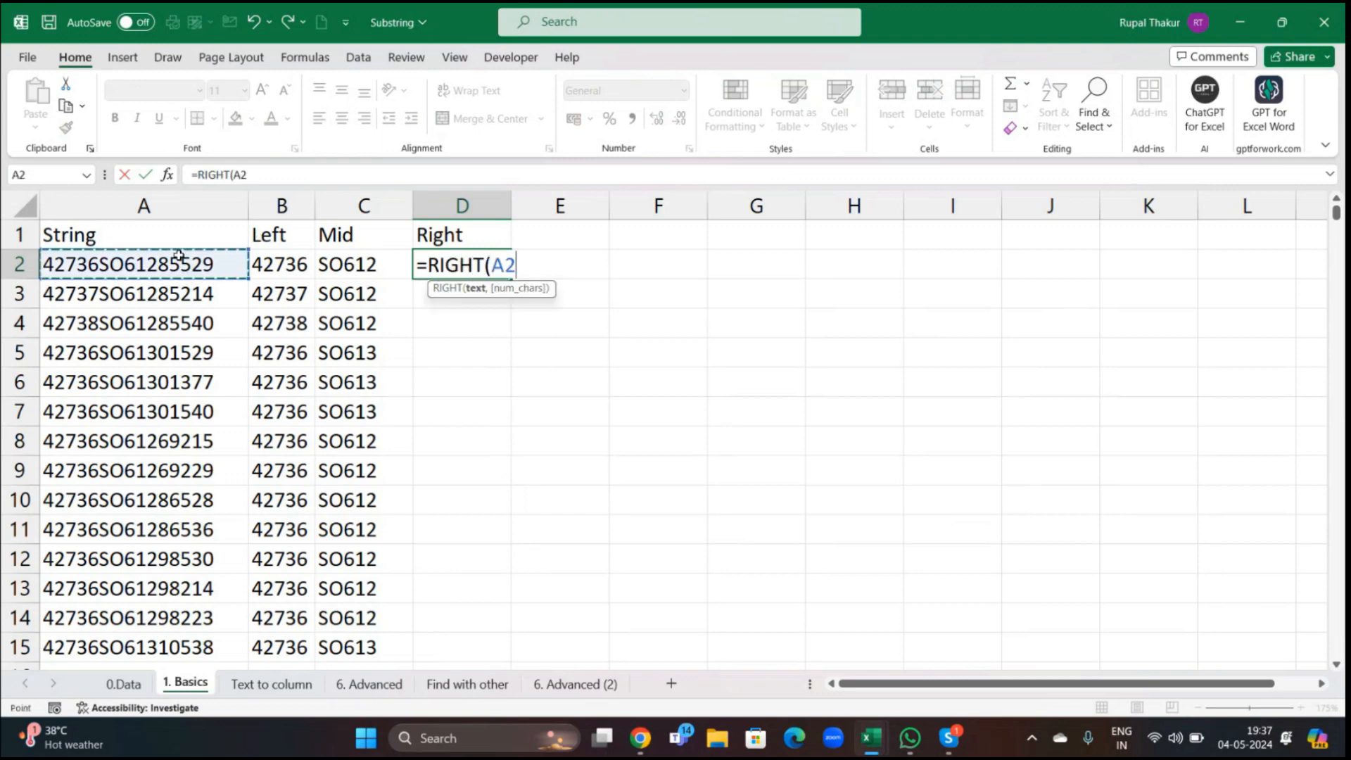
pyautogui.write(',')
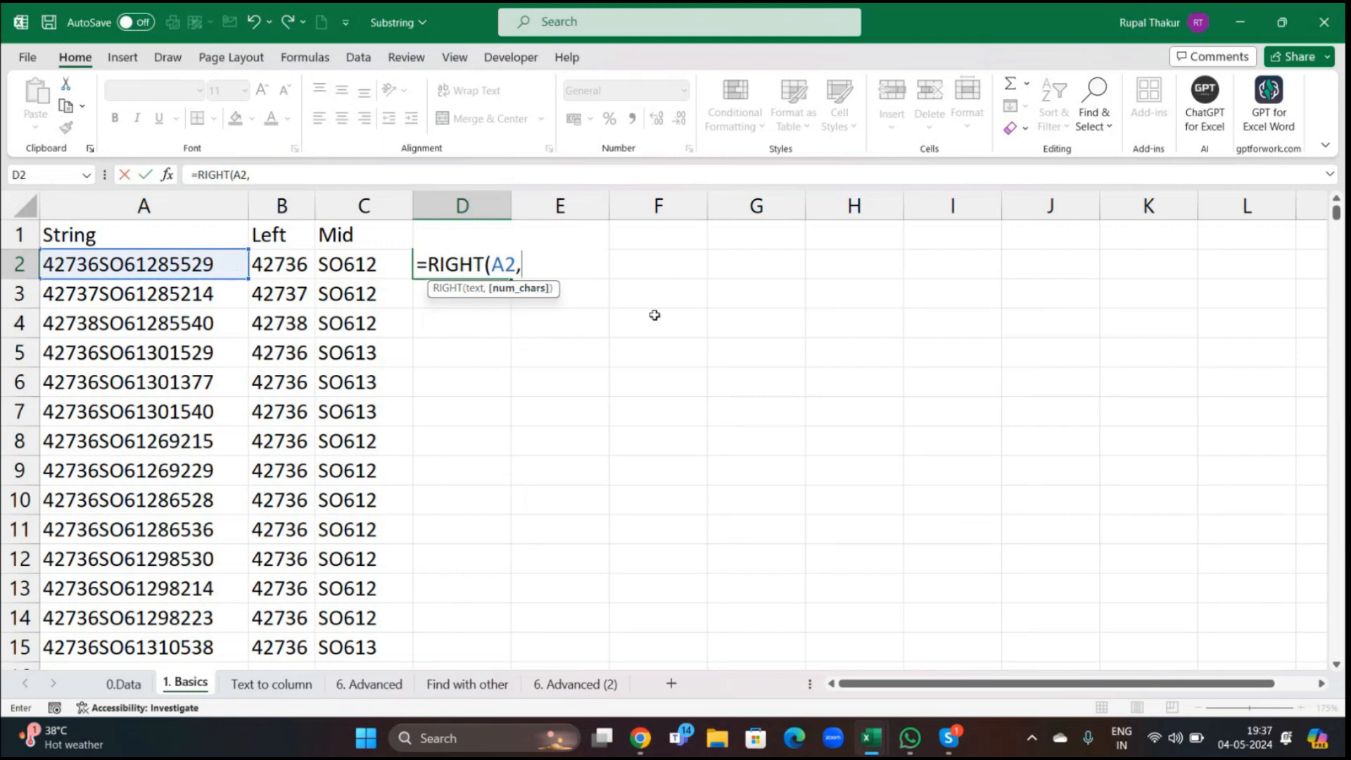
pyautogui.write('5)')
pyautogui.press('Return')
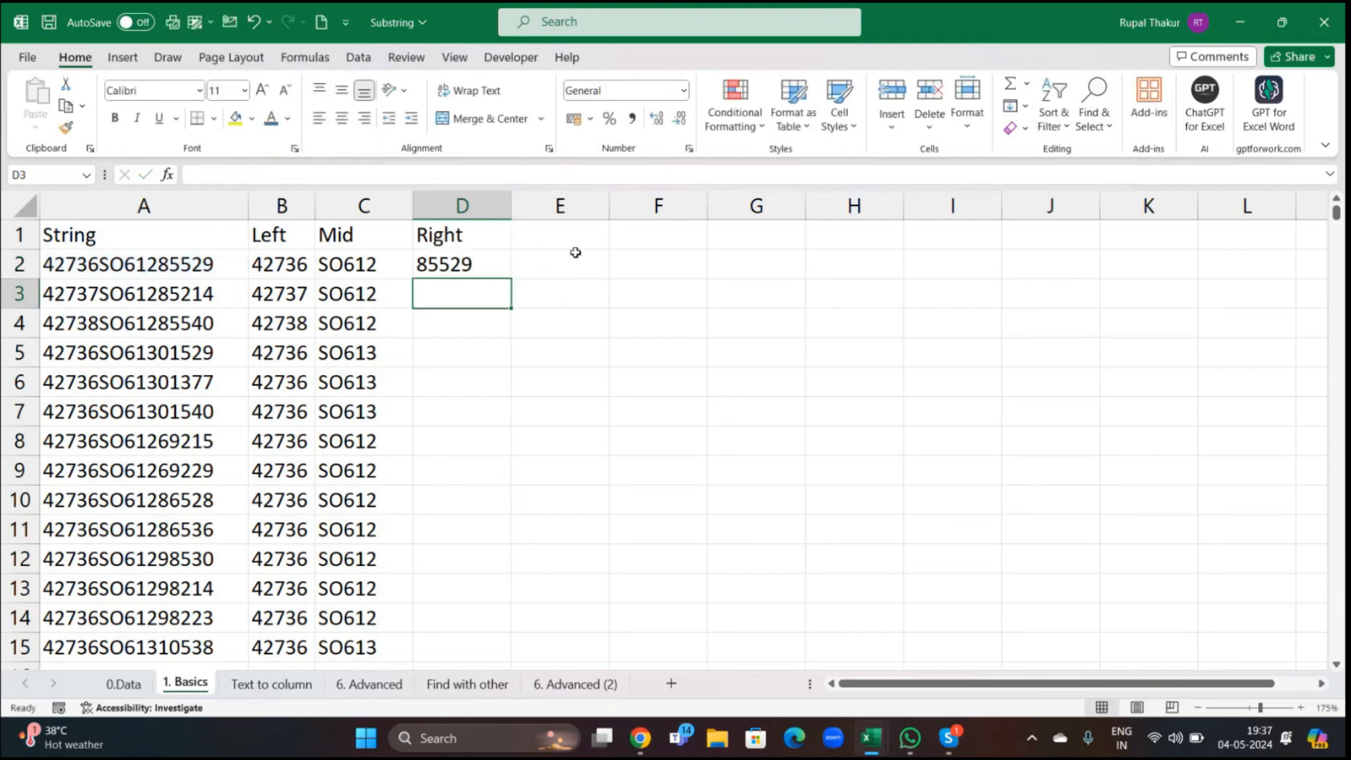
# - Fill the RIGHT formula from D2 down the whole Right column
pyautogui.click(470, 266)
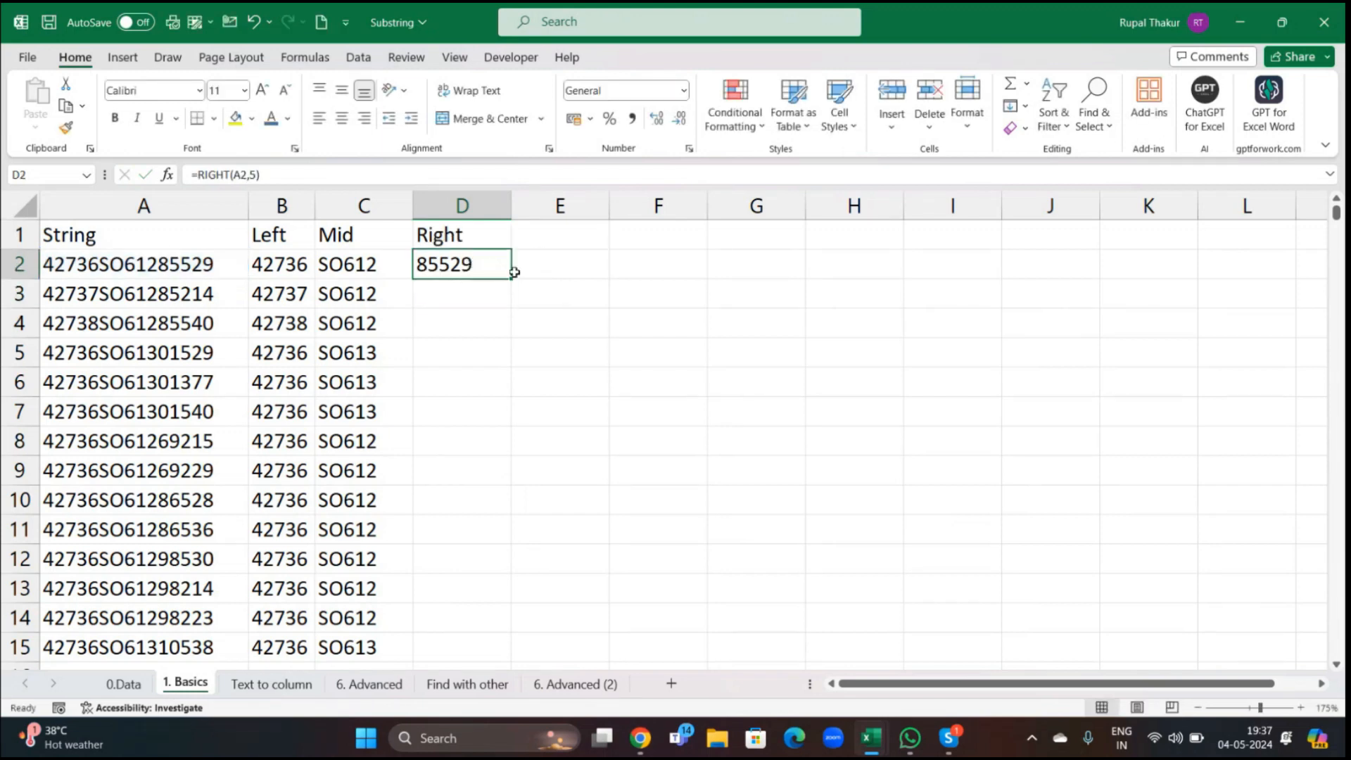
pyautogui.doubleClick(512, 279)
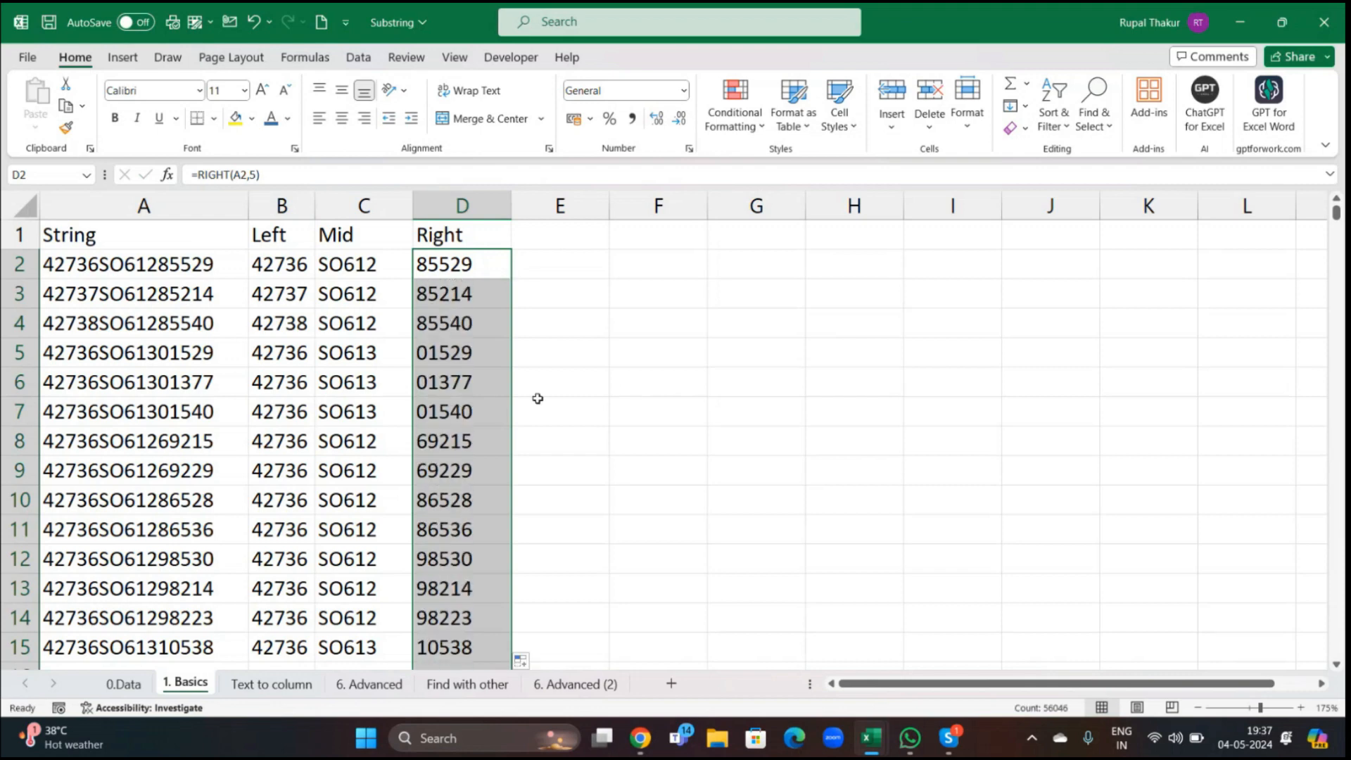
pyautogui.click(599, 524)
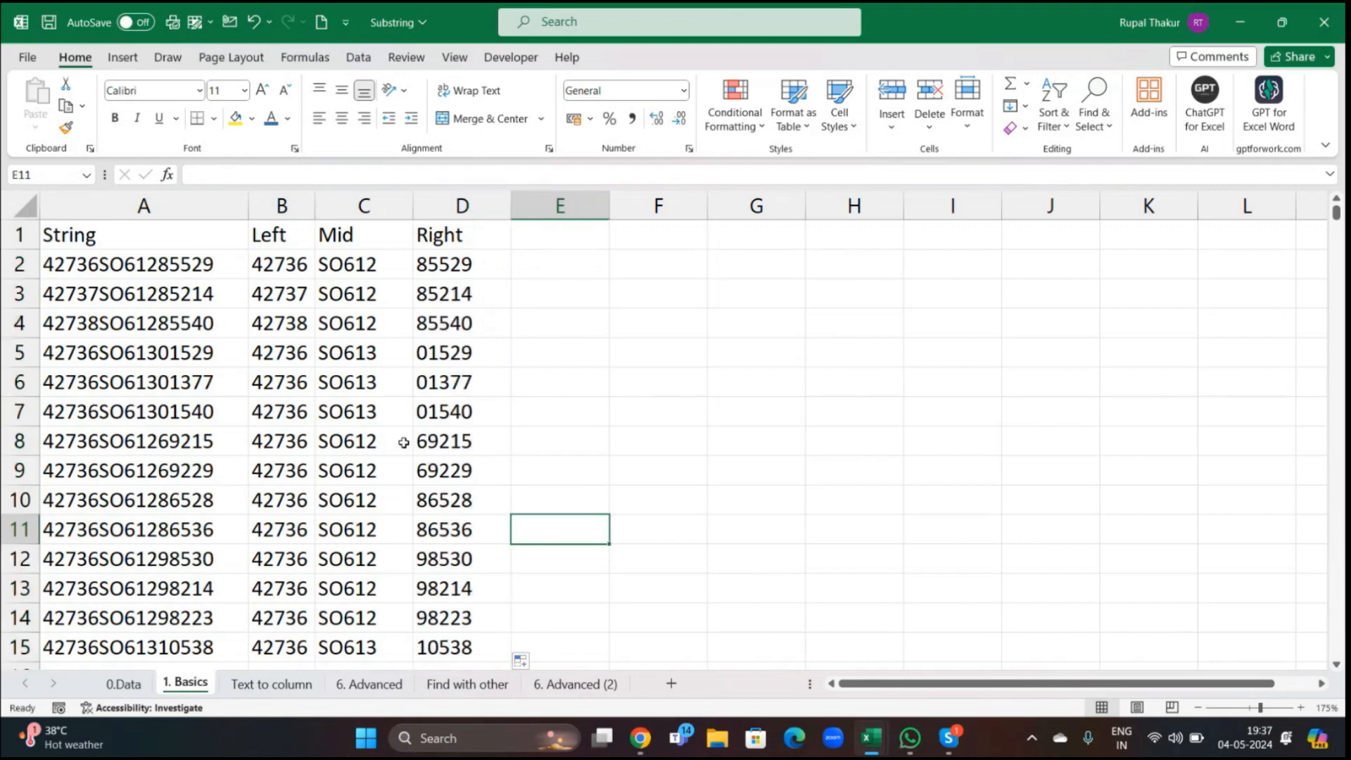